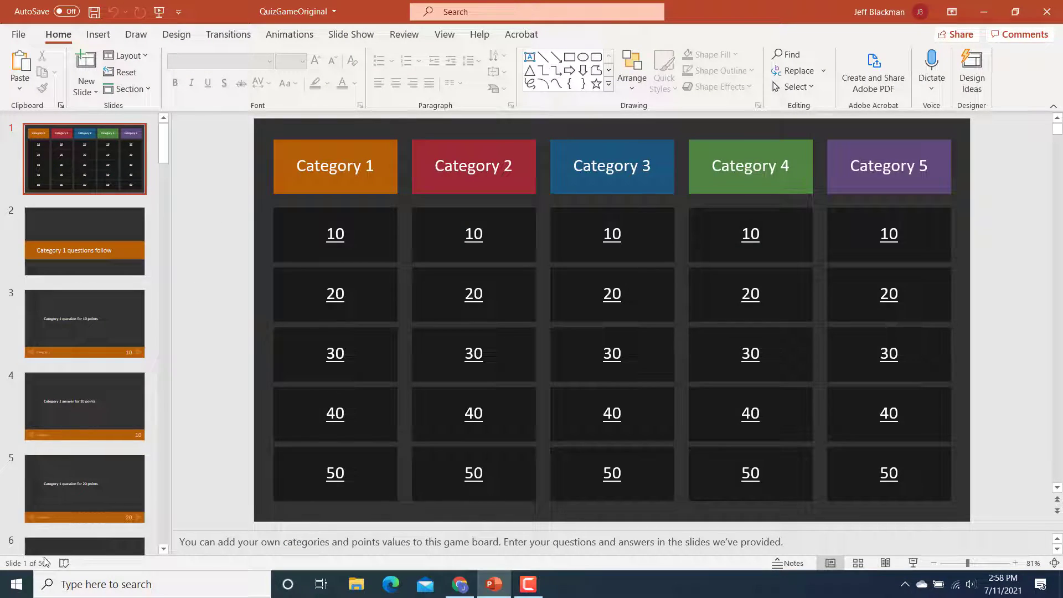
- Return to the first slide and run the quiz board as a slide show from the beginning
drag(164, 143, 168, 549)
key(Home)
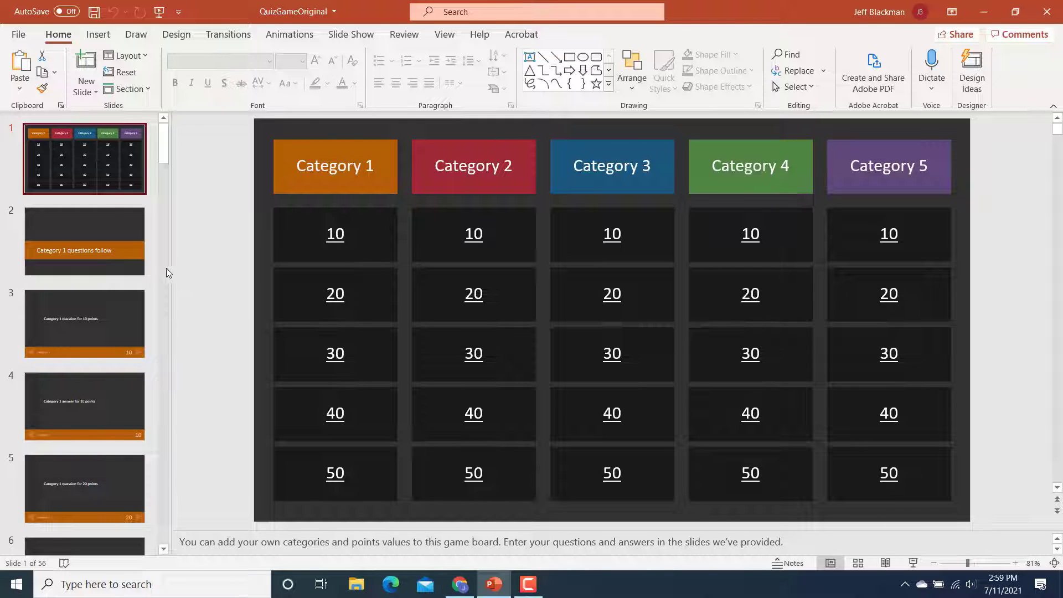
click(351, 34)
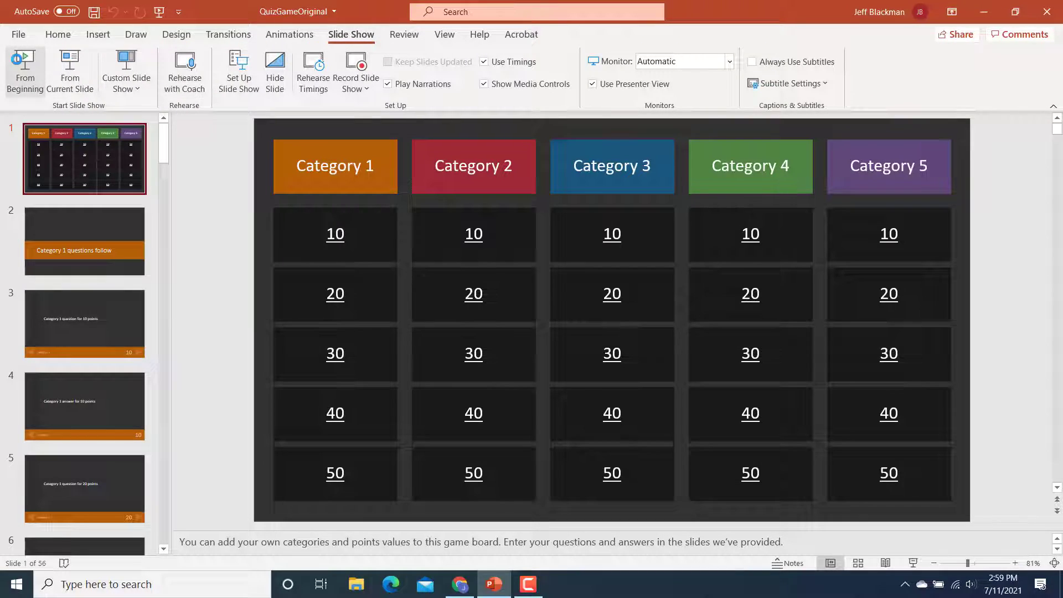
click(25, 69)
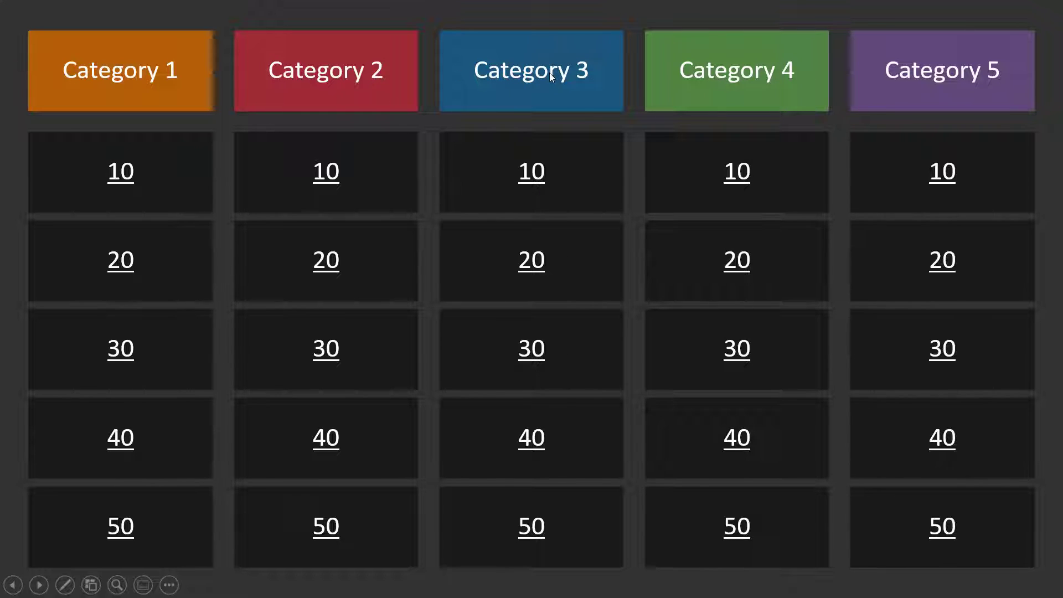
- Open Category 3's 20-point question, reveal its answer, then go back to the game board
click(530, 267)
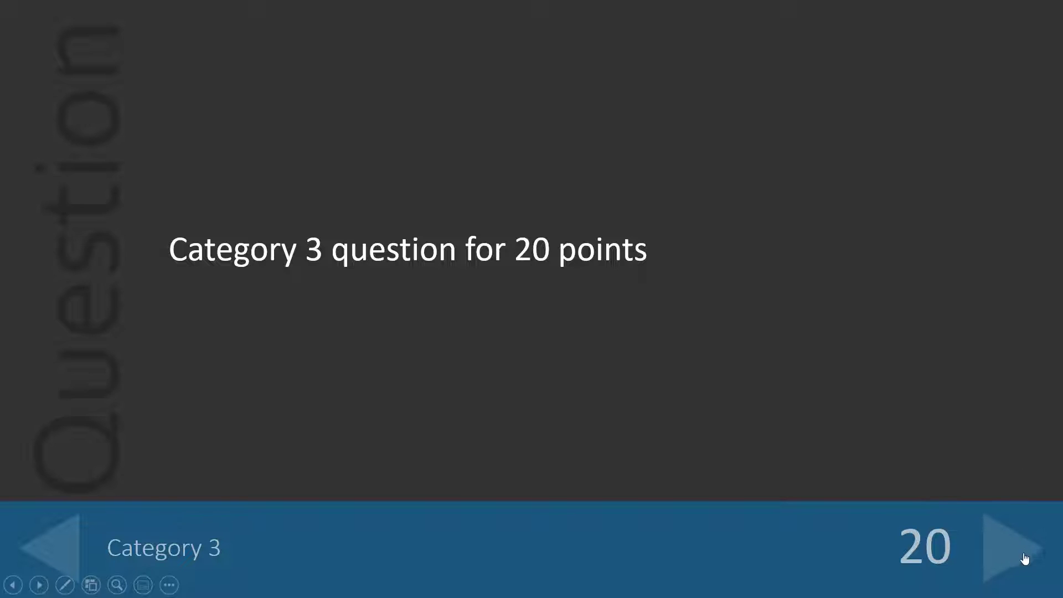
click(1005, 545)
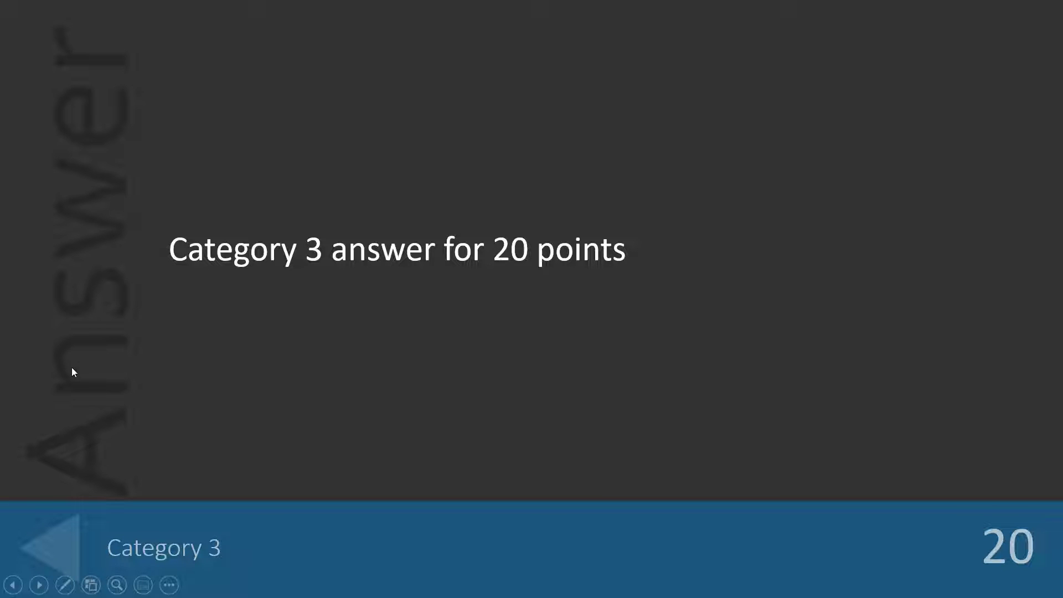
click(56, 552)
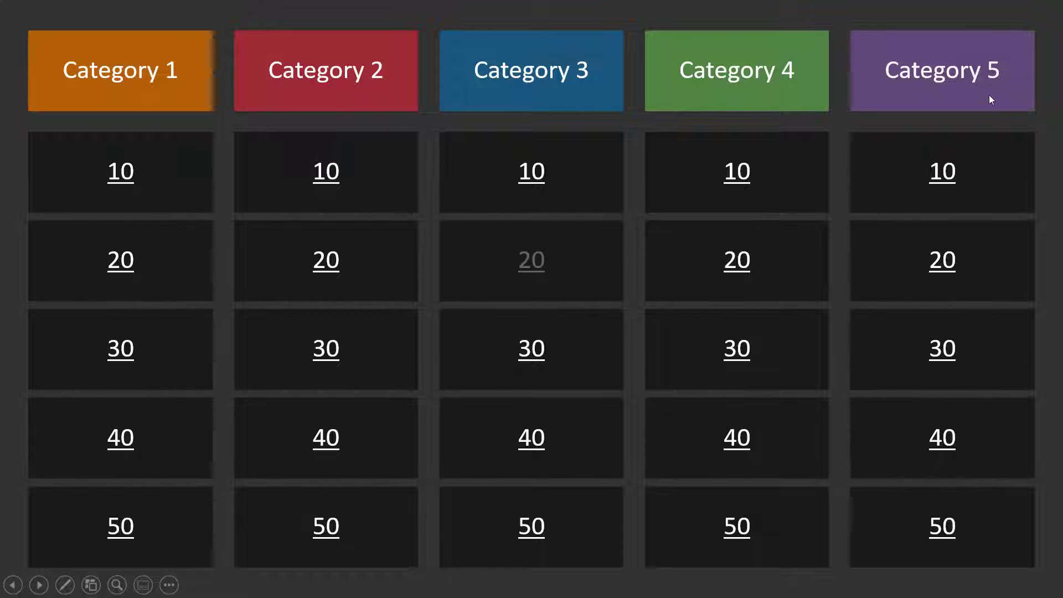
- Open Category 5's 30-point question in the slide show
click(944, 349)
- End the slide show and rename the first two category headers to Safety and Benefits
key(Escape)
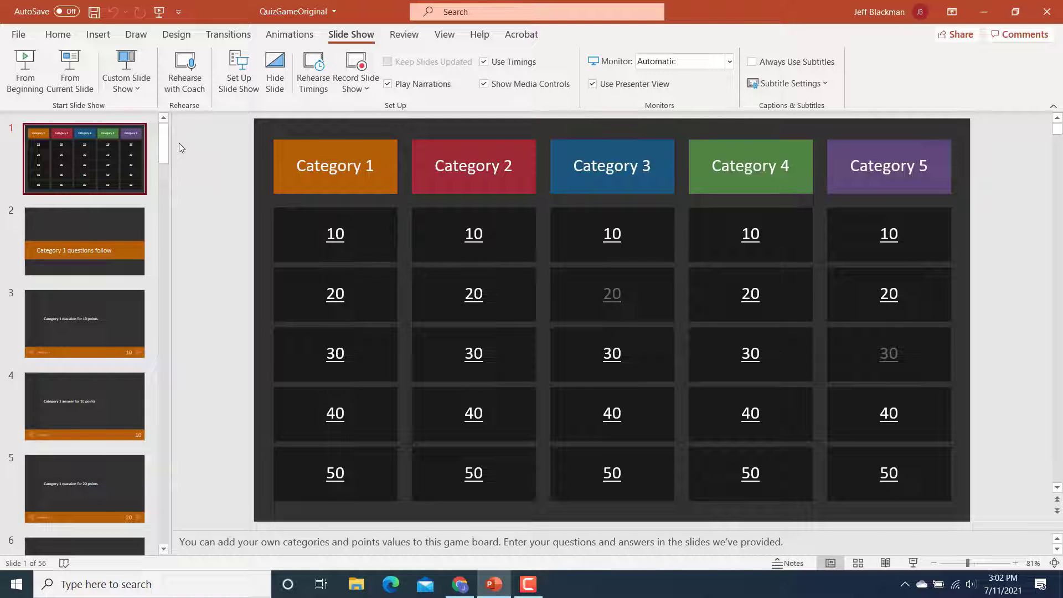
click(295, 165)
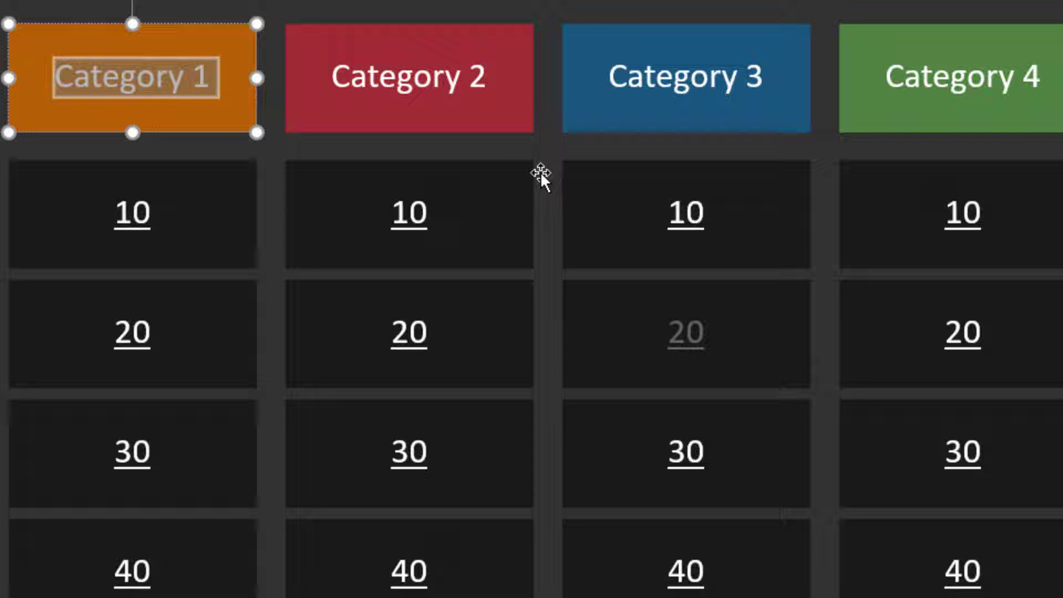
text(Safety)
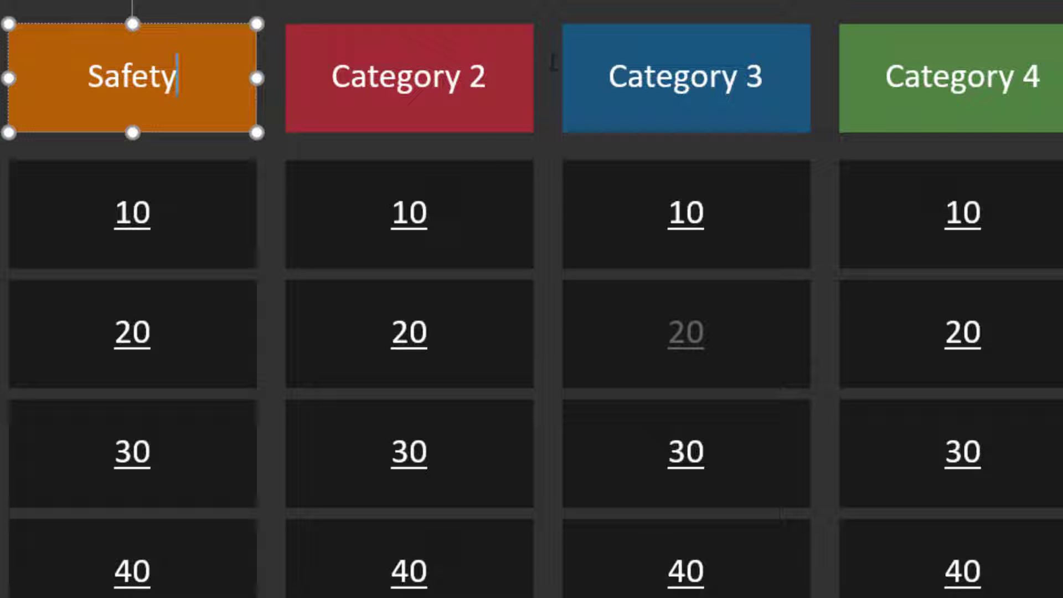
click(501, 78)
drag(501, 78, 367, 76)
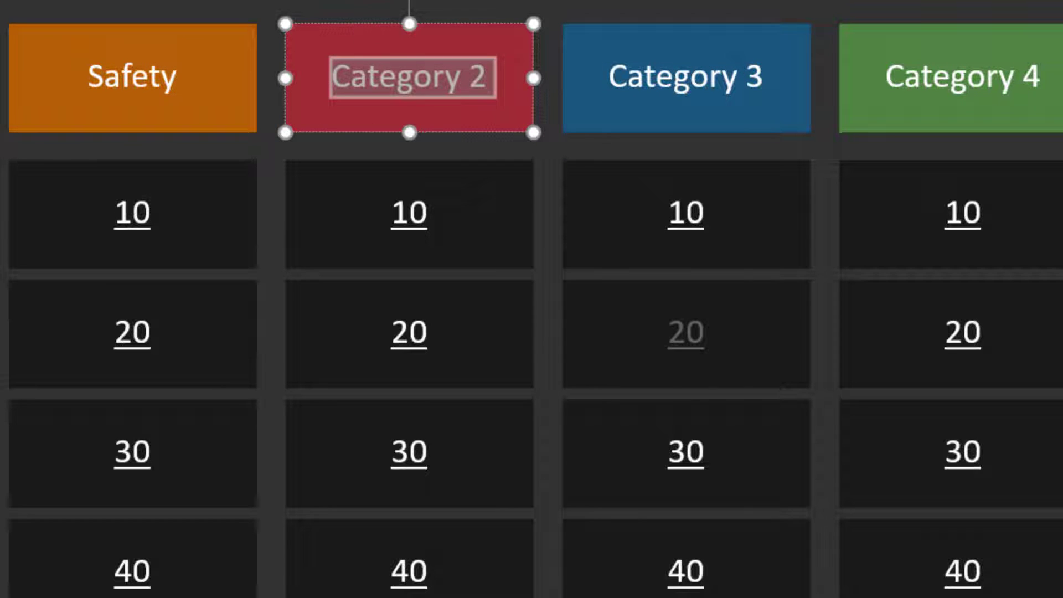
text(Benefits)
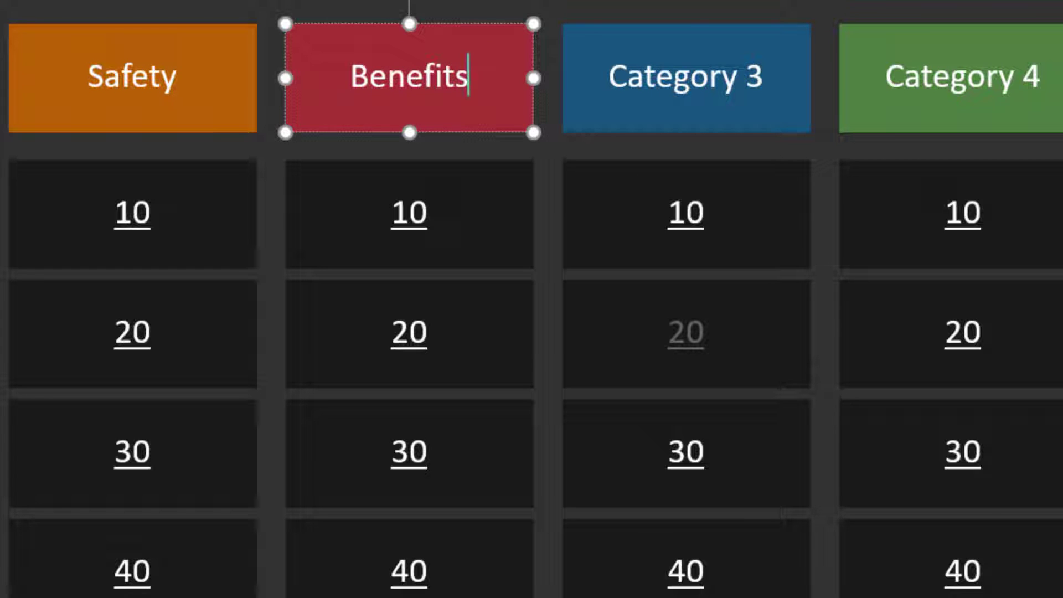
- Rename the remaining category headers to History, Leadership and Culture
triple_click(685, 77)
text(History)
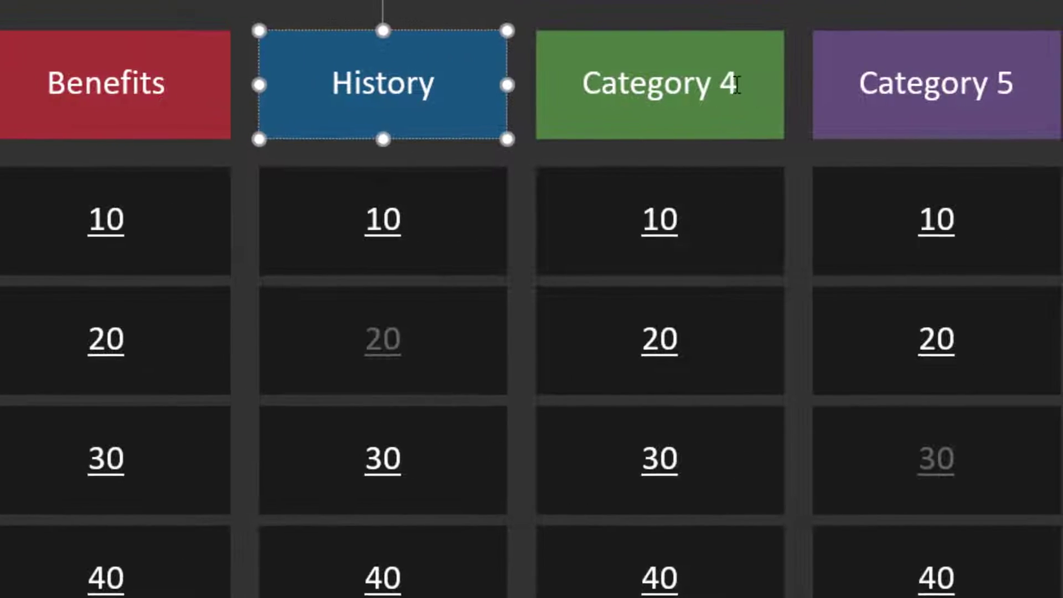
click(1038, 81)
triple_click(735, 87)
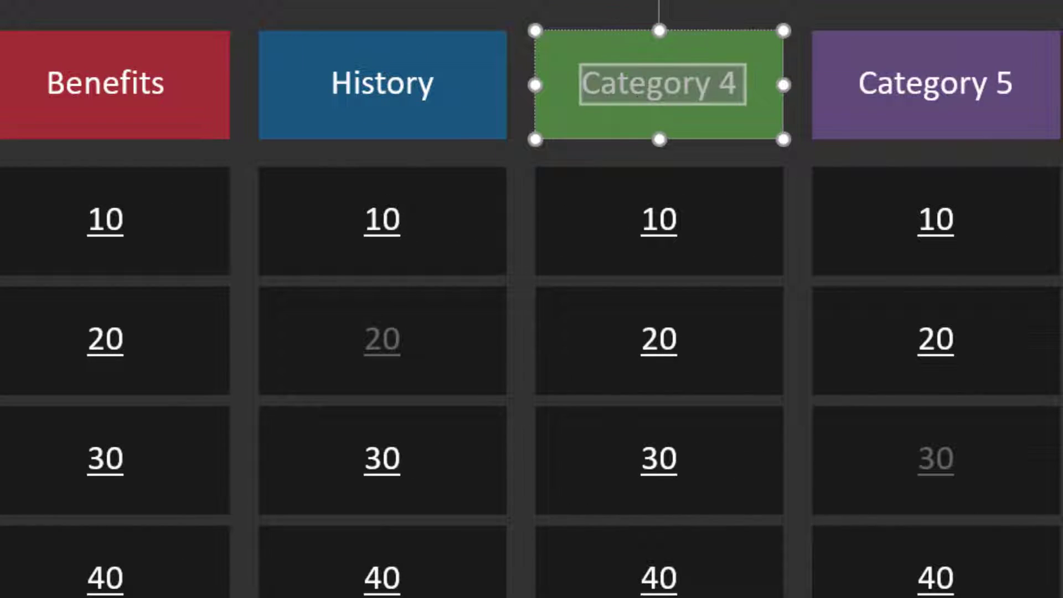
text(Leadership)
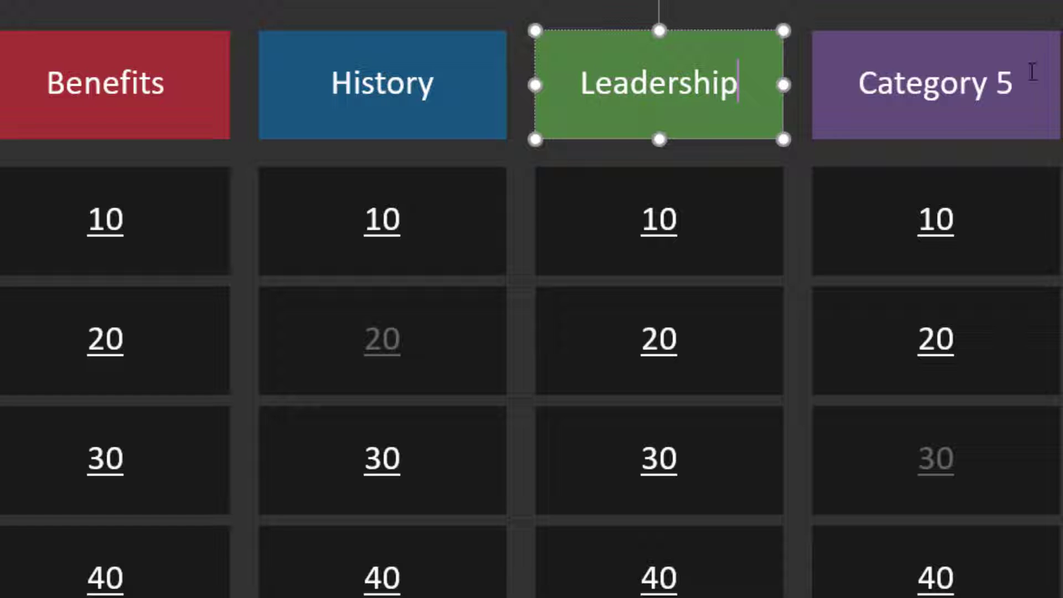
click(1024, 83)
triple_click(1024, 83)
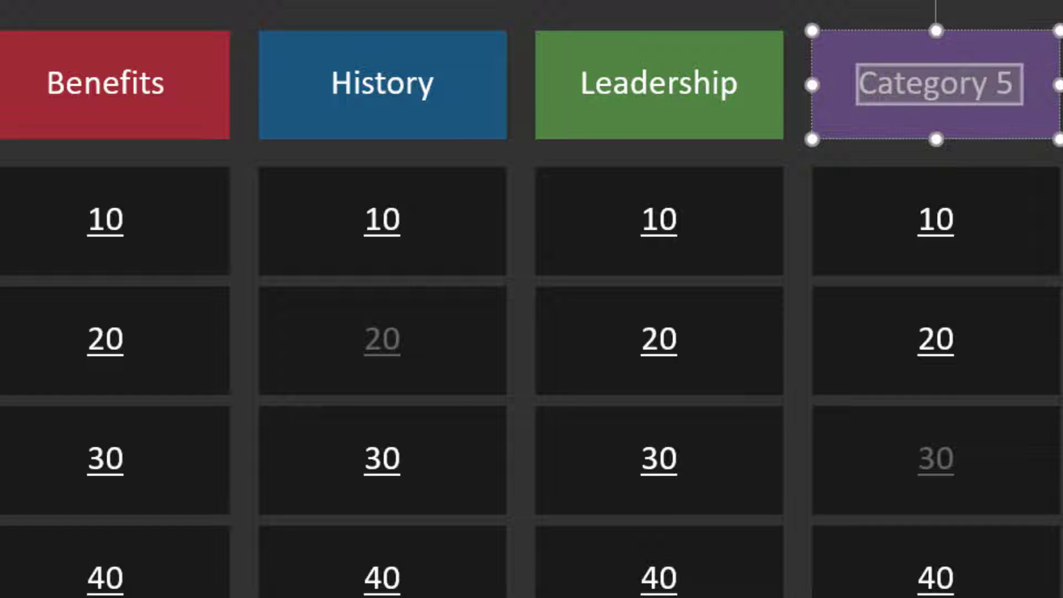
text(Cult)
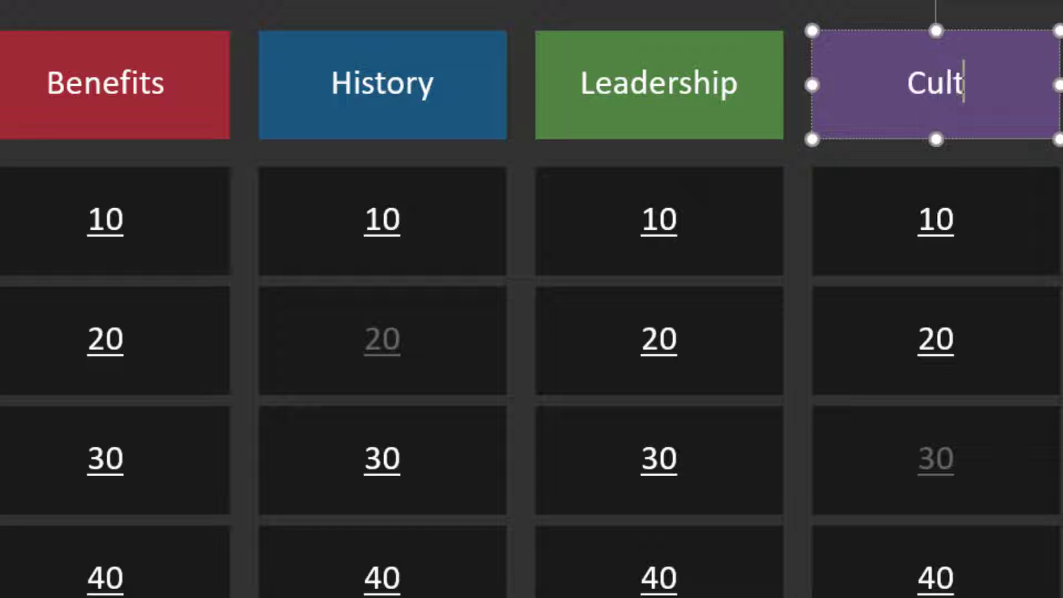
text(ure)
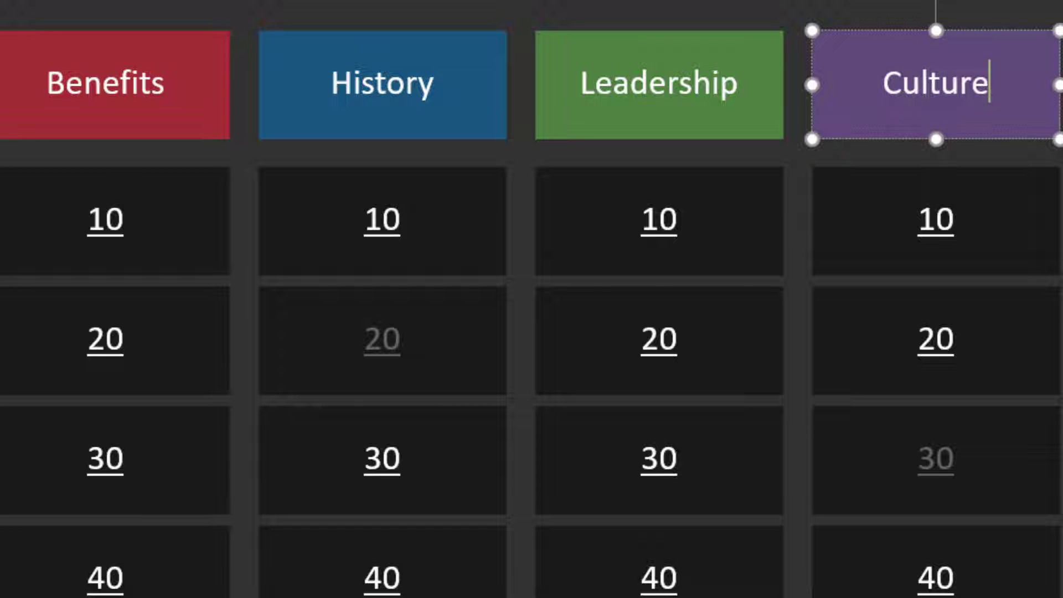
- Exit text editing so the fifth header reads Culture
key(Escape)
key(Escape)
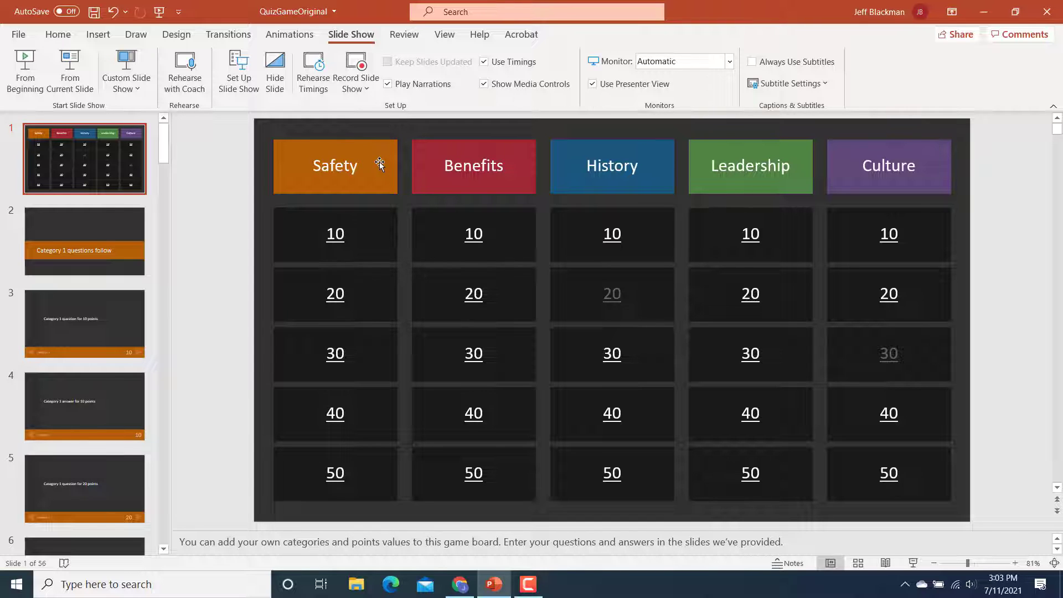
- Check the Safety header's shape fill colours, leaving its orange fill unchanged
click(377, 164)
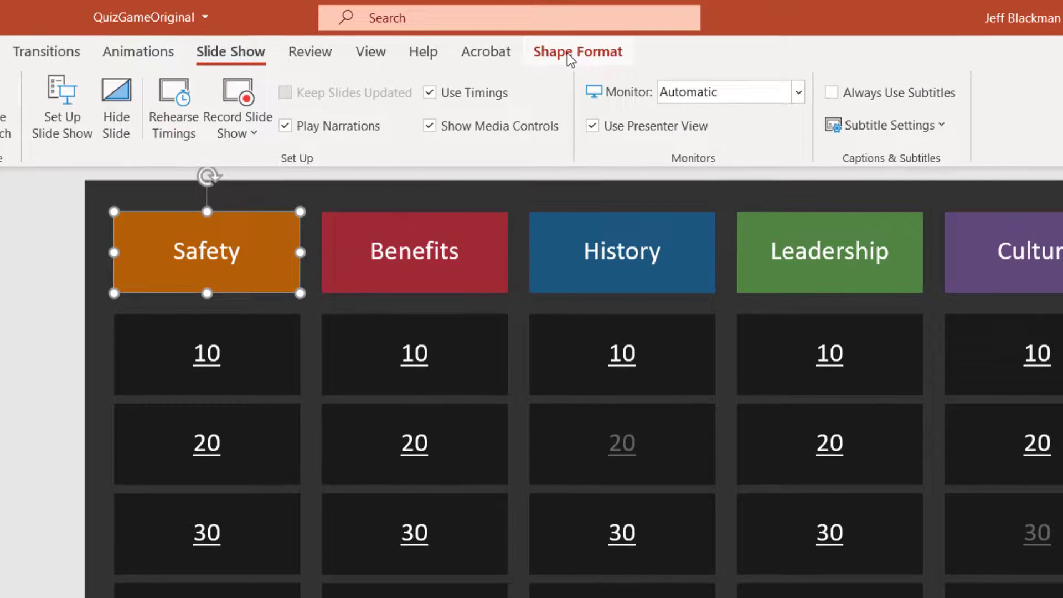
click(567, 52)
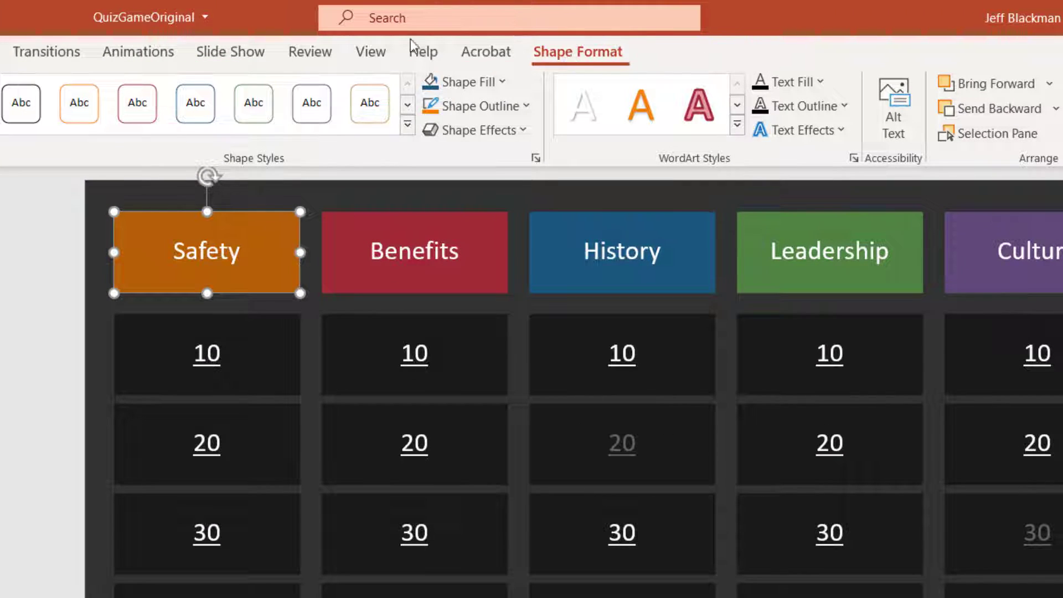
click(505, 82)
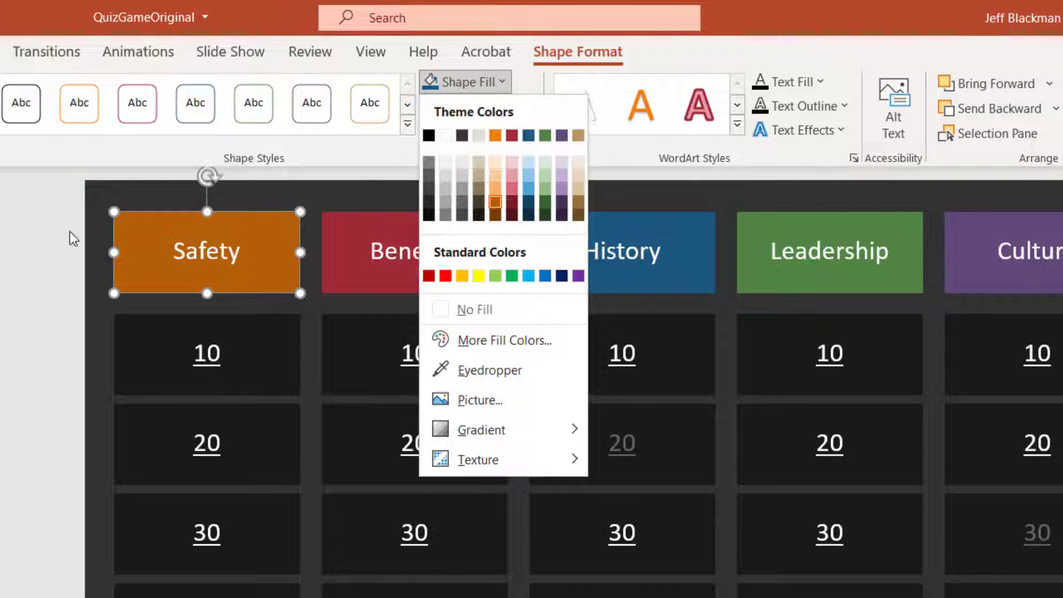
click(31, 233)
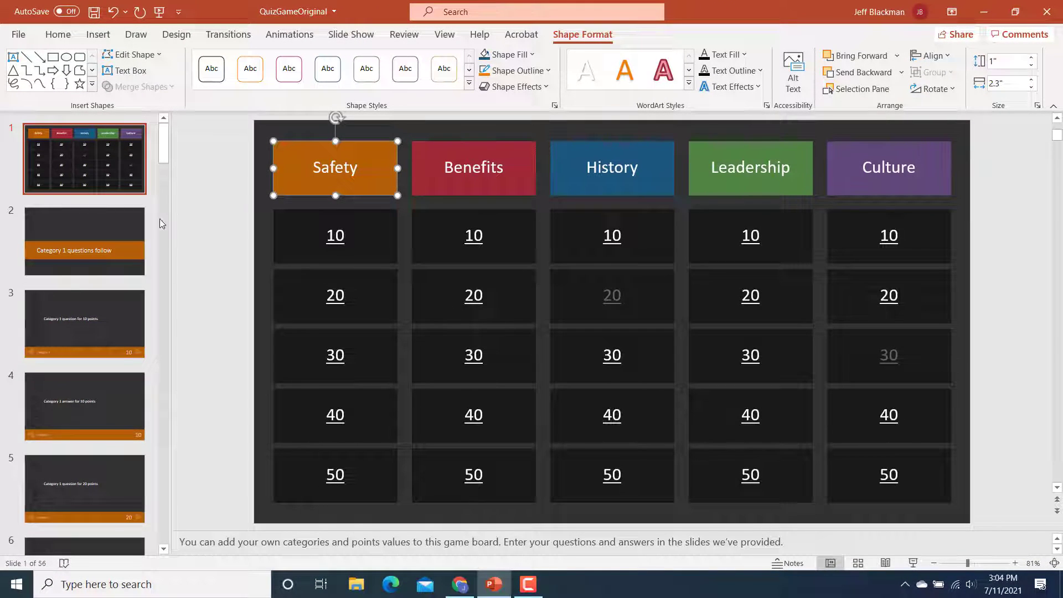
- Browse the divider, Category 1 question and answer slides, then the game board and divider again
click(110, 229)
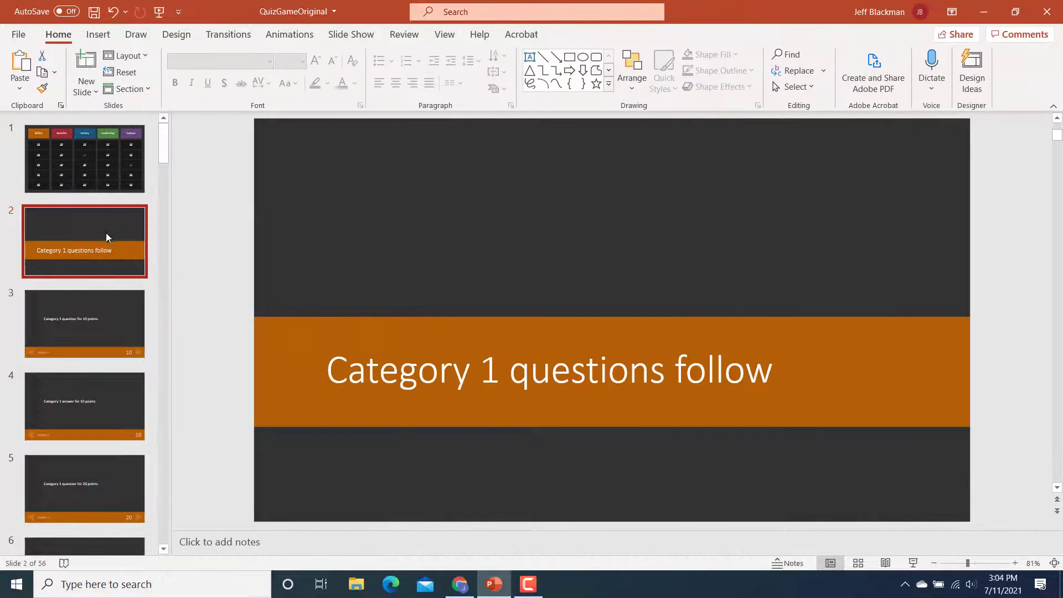
click(87, 333)
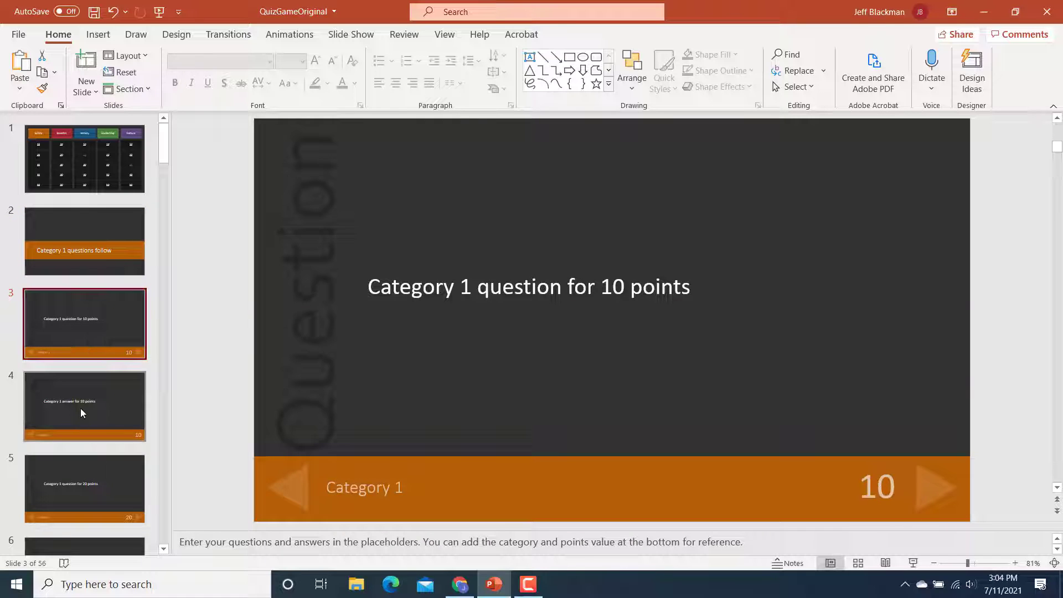
click(81, 405)
click(75, 494)
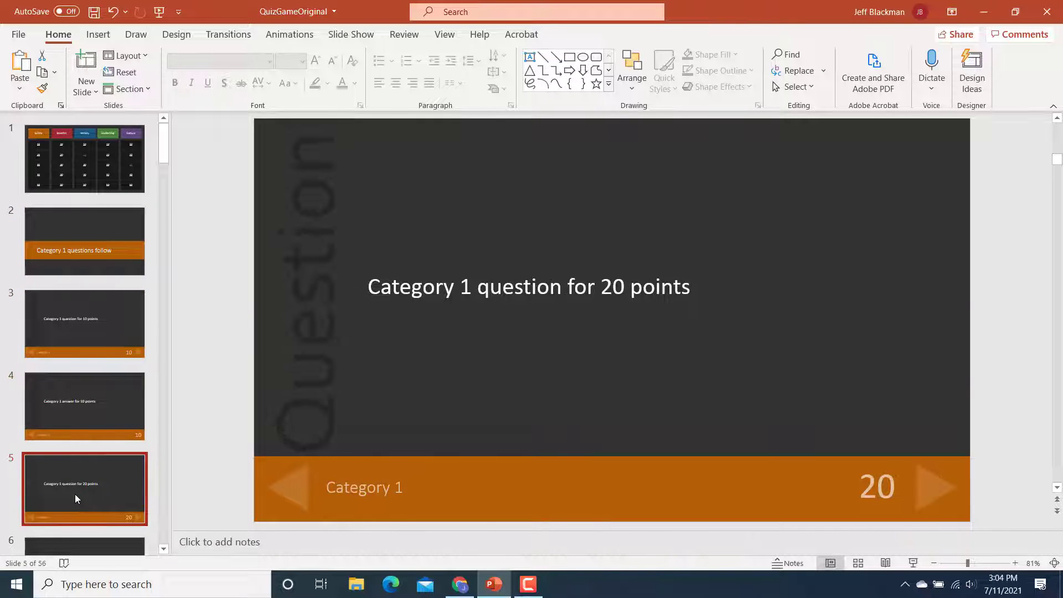
click(114, 163)
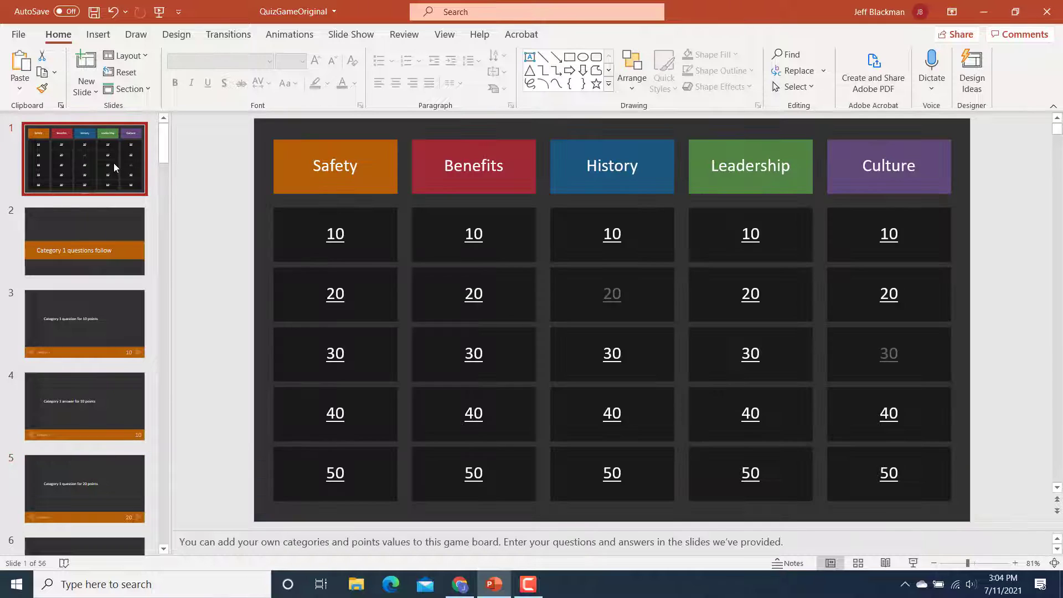
click(113, 240)
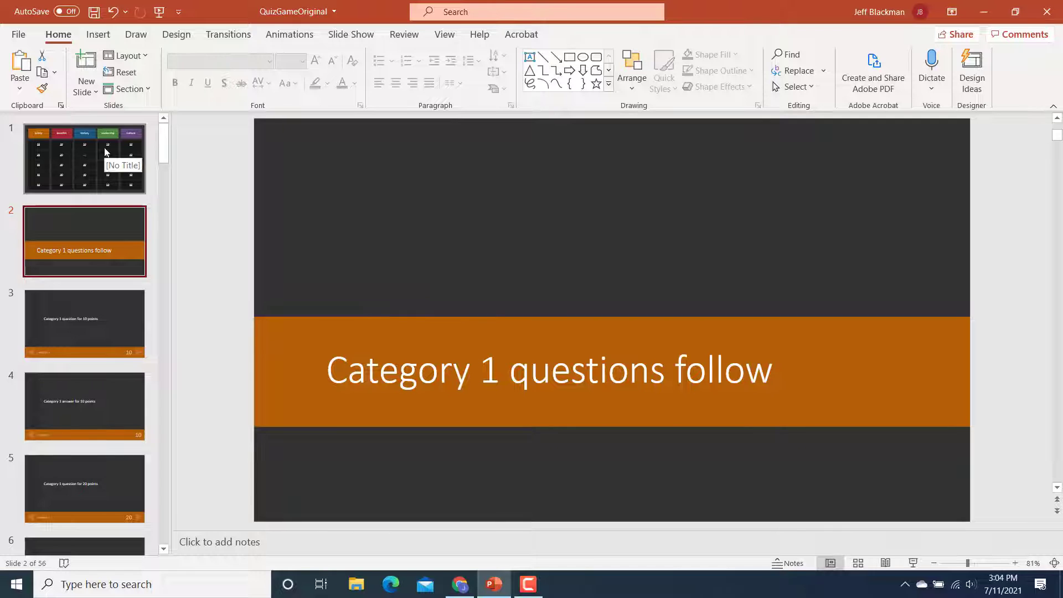
scroll(91, 244, down, 1)
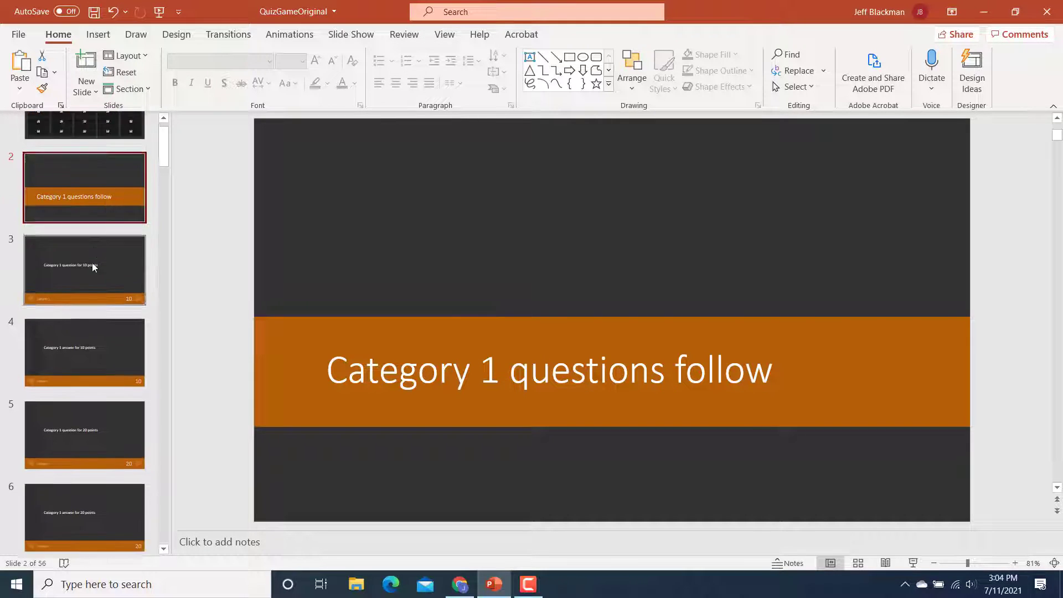
scroll(92, 267, down, 8)
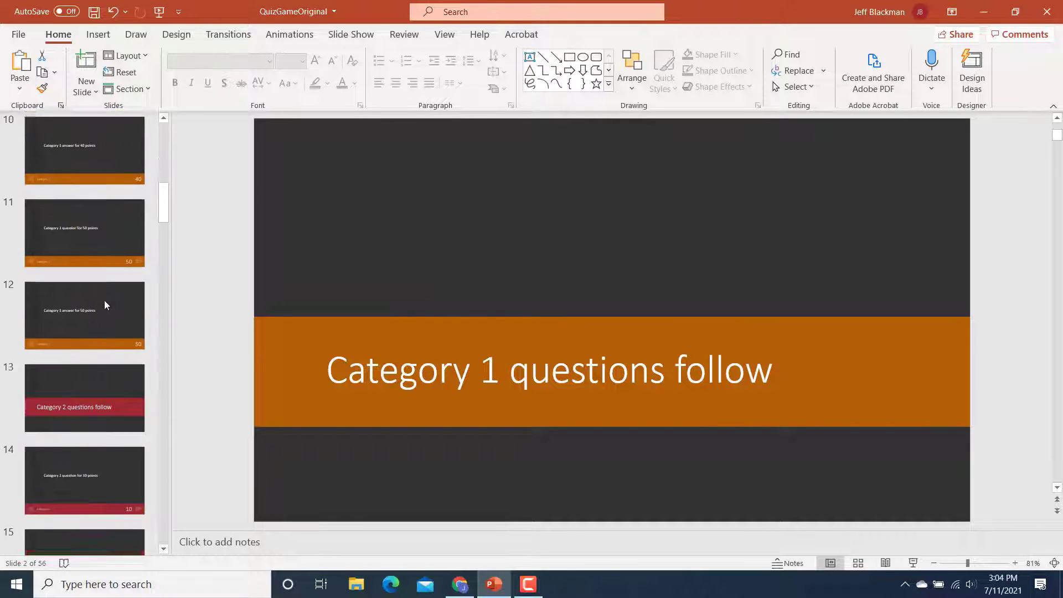
scroll(104, 302, down, 2)
scroll(105, 304, up, 4)
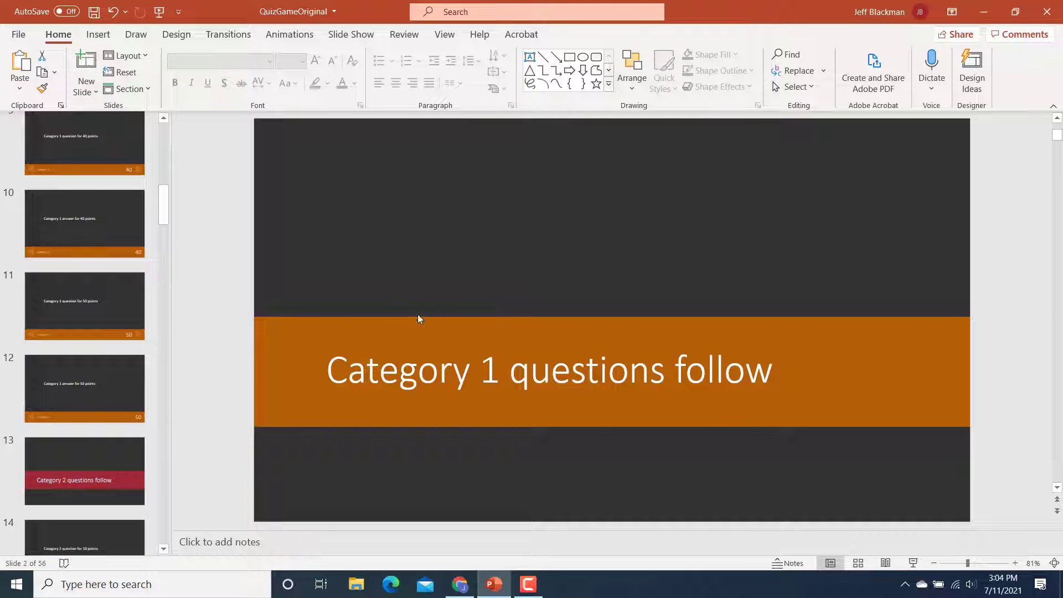
scroll(180, 271, up, 1)
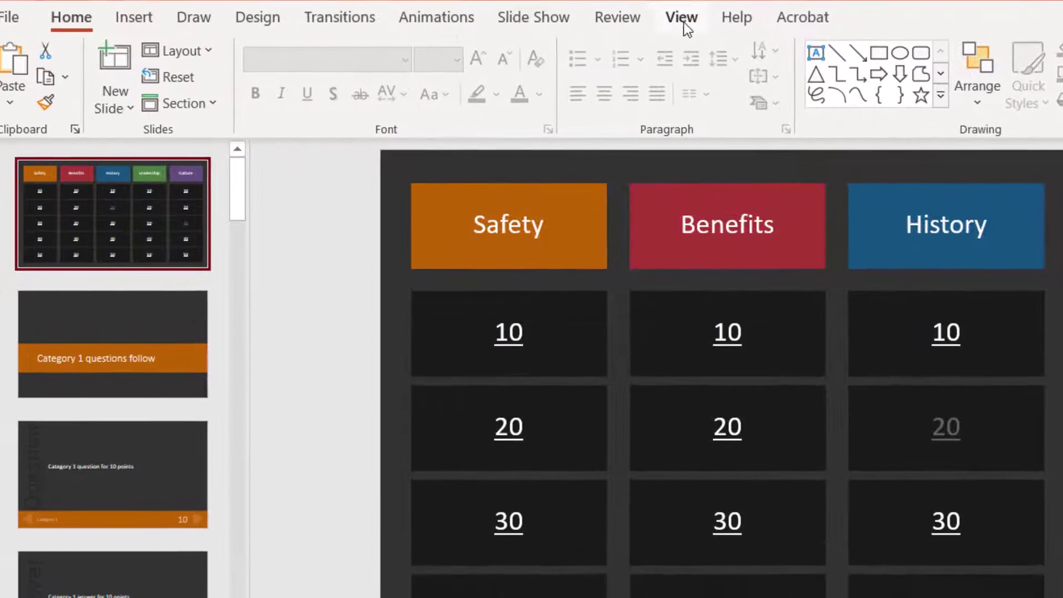
- Inspect the orange bands on the divider, question and answer master layouts, then close Master View
click(409, 56)
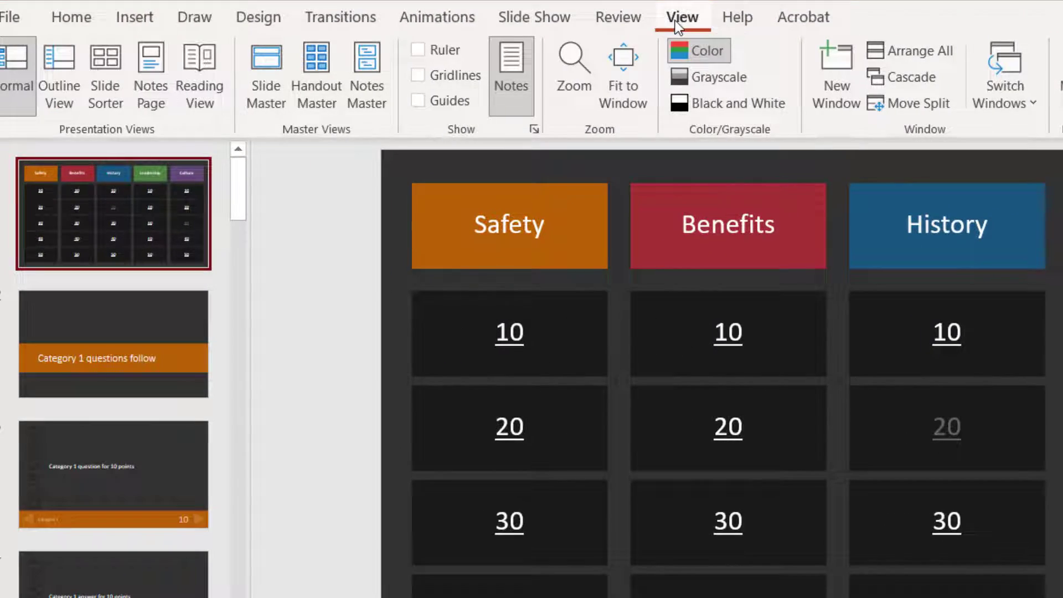
click(260, 68)
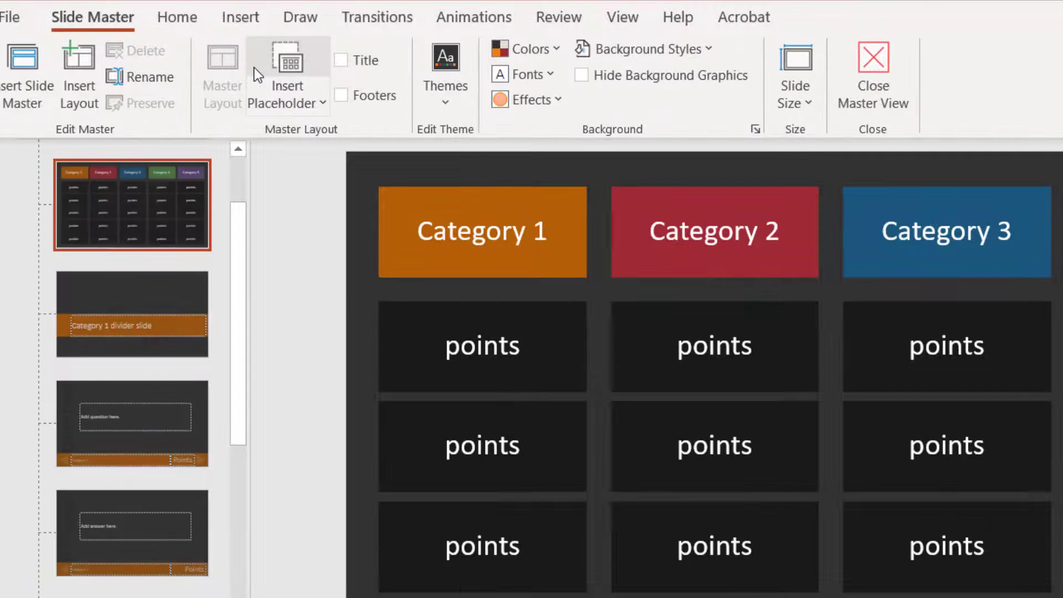
click(151, 318)
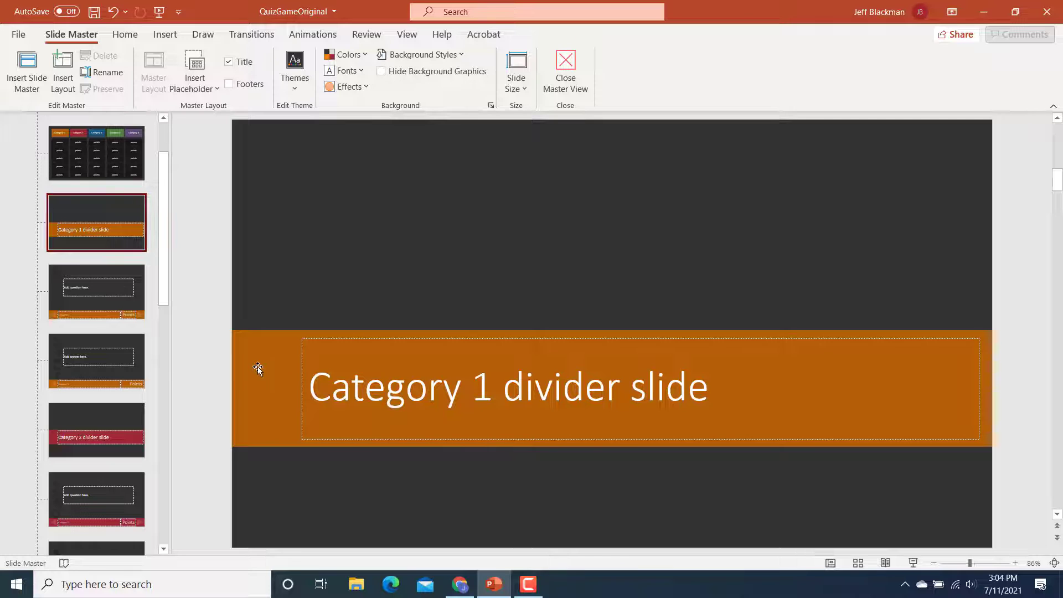
click(257, 366)
click(117, 294)
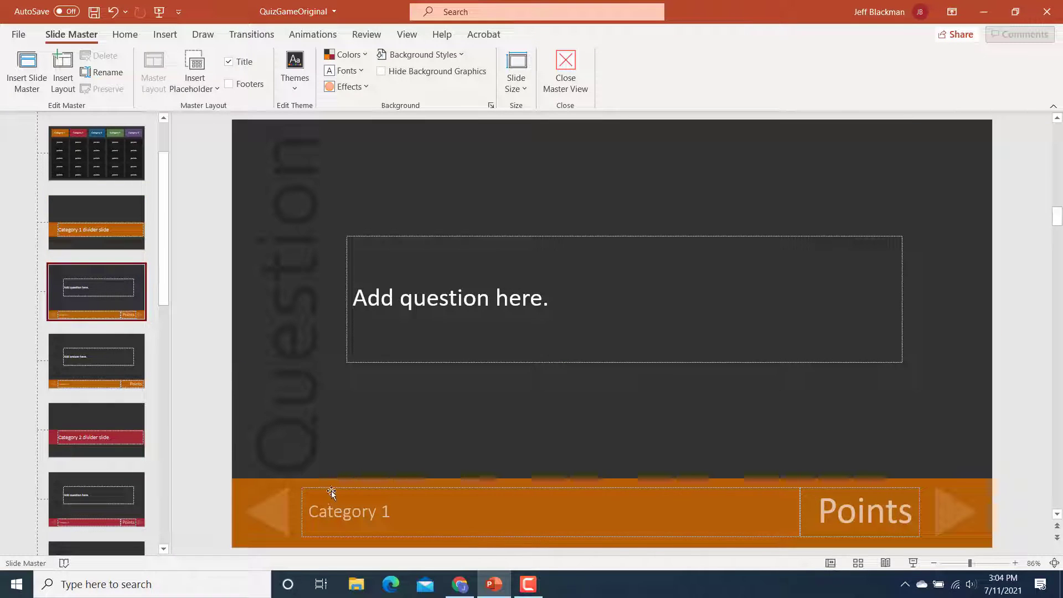
click(254, 490)
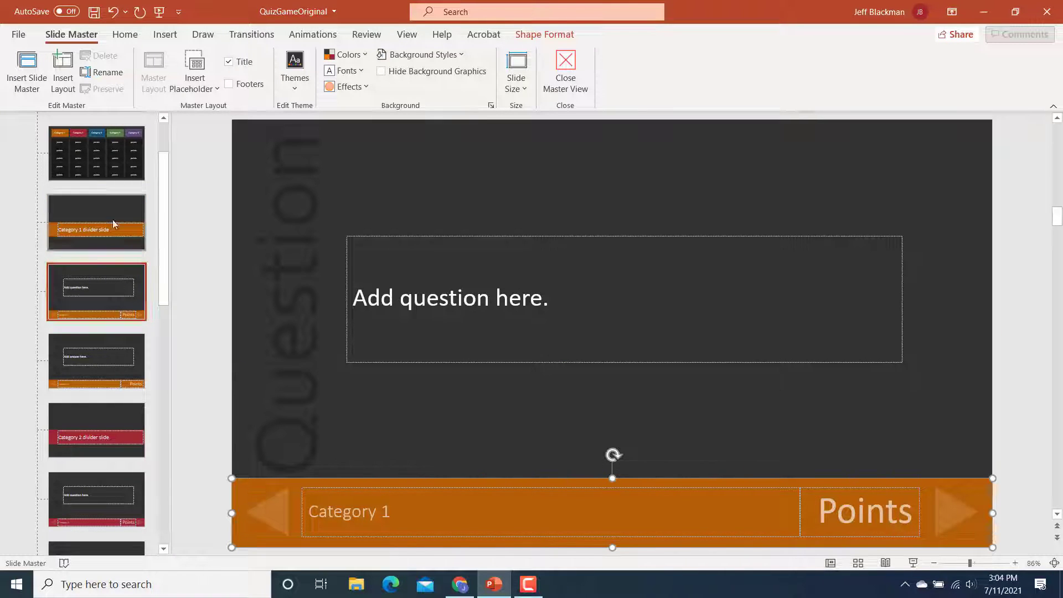
click(117, 347)
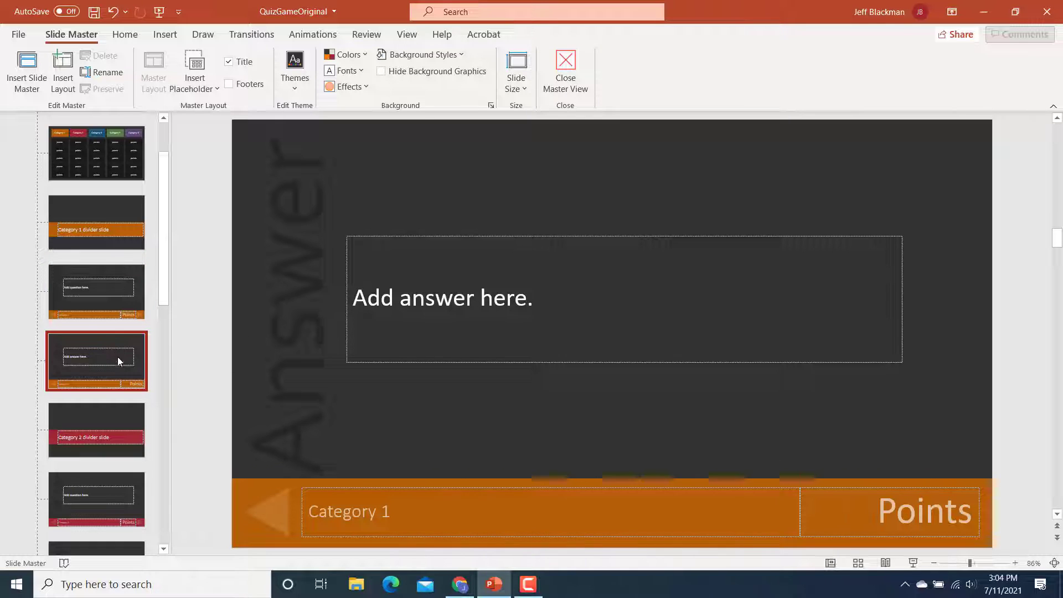
click(264, 484)
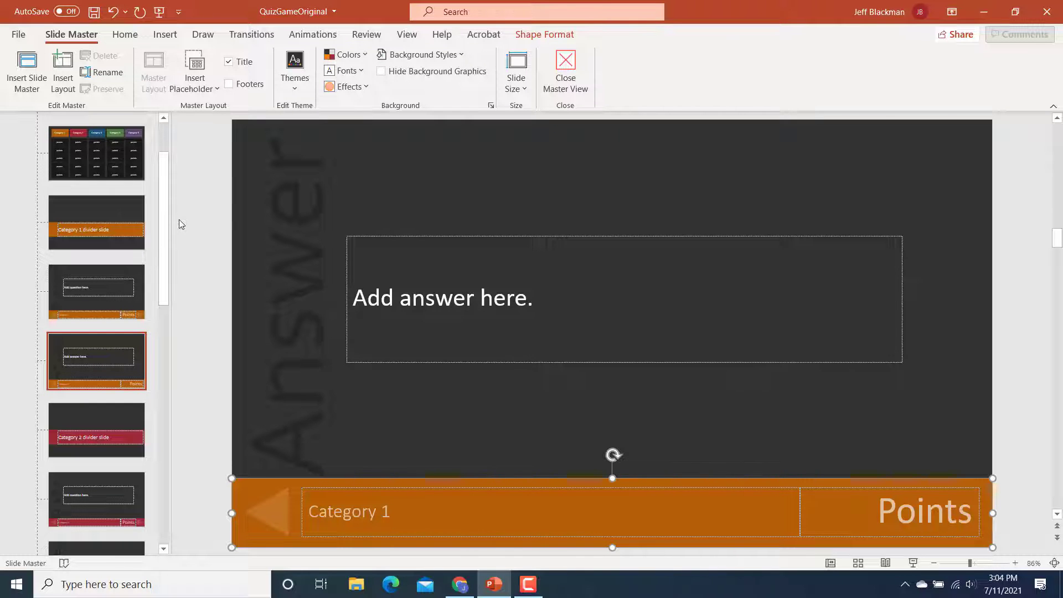
click(566, 73)
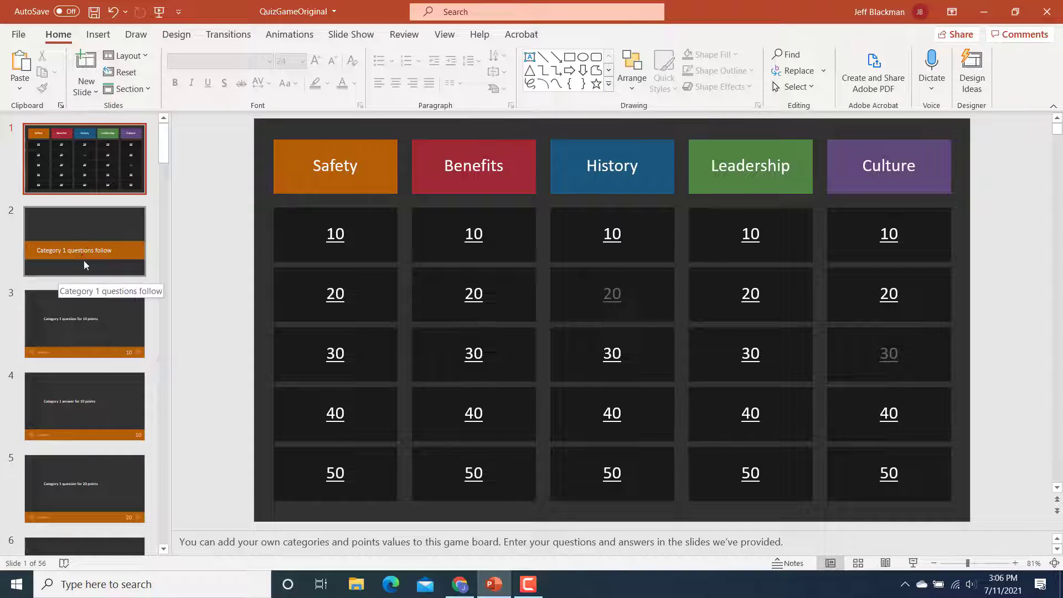
- Open slide 2, the 'Category 1 questions follow' divider
click(82, 235)
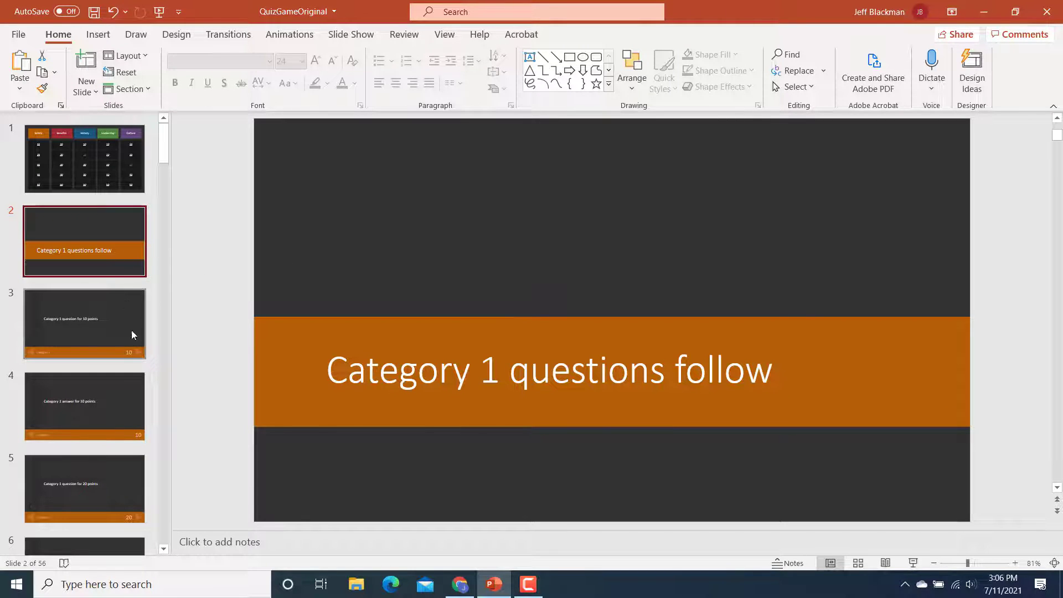
- On slide 3, replace the placeholder question with 'What is the code for a fire?'
click(76, 321)
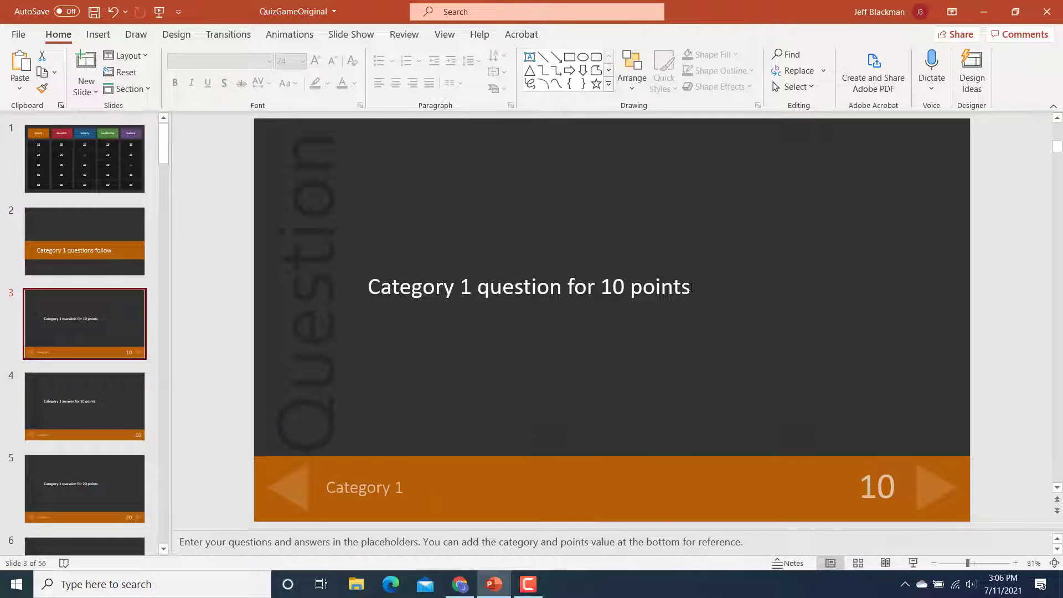
drag(690, 287, 368, 287)
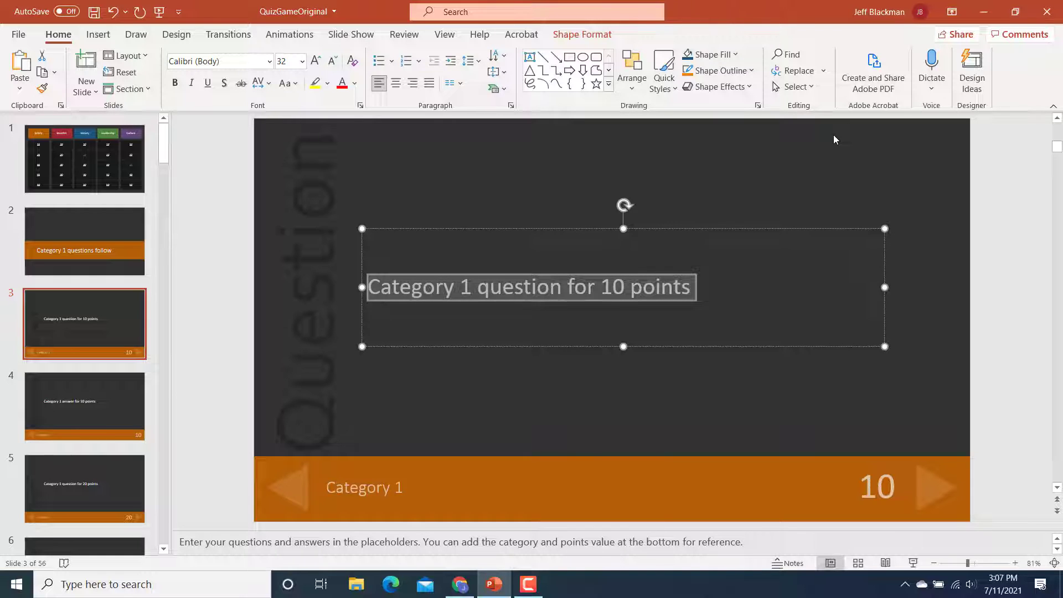
text(Wha)
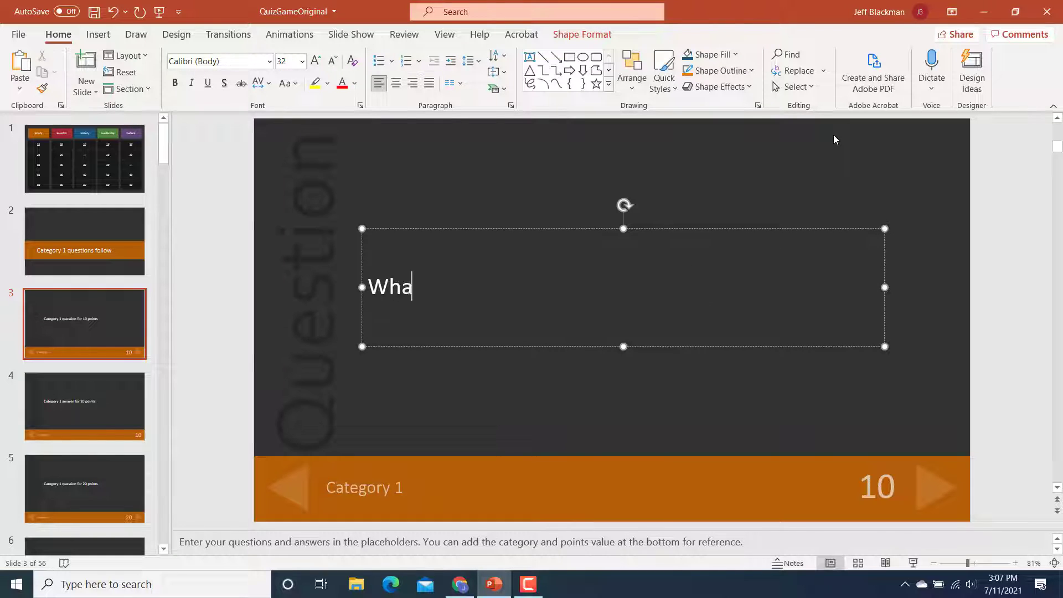
text(t is the code )
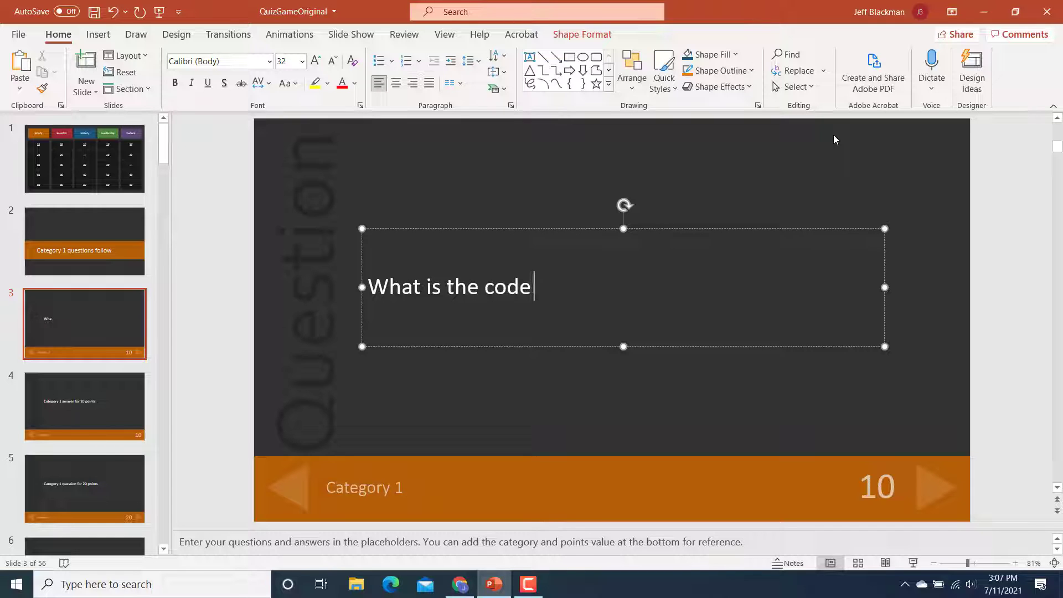
text(for a fi)
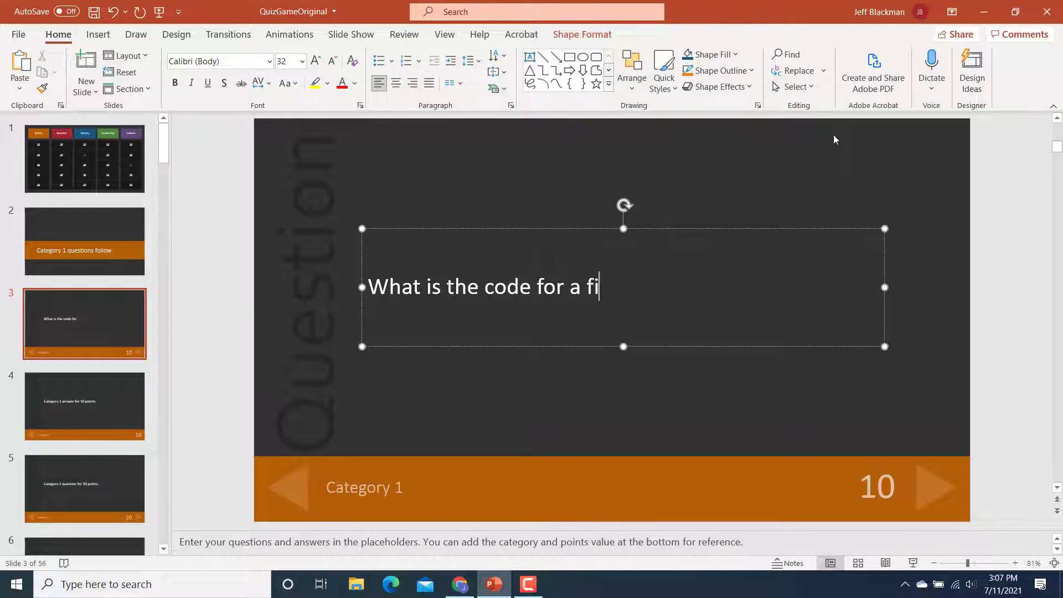
text(re/)
key(BackSpace)
text(?)
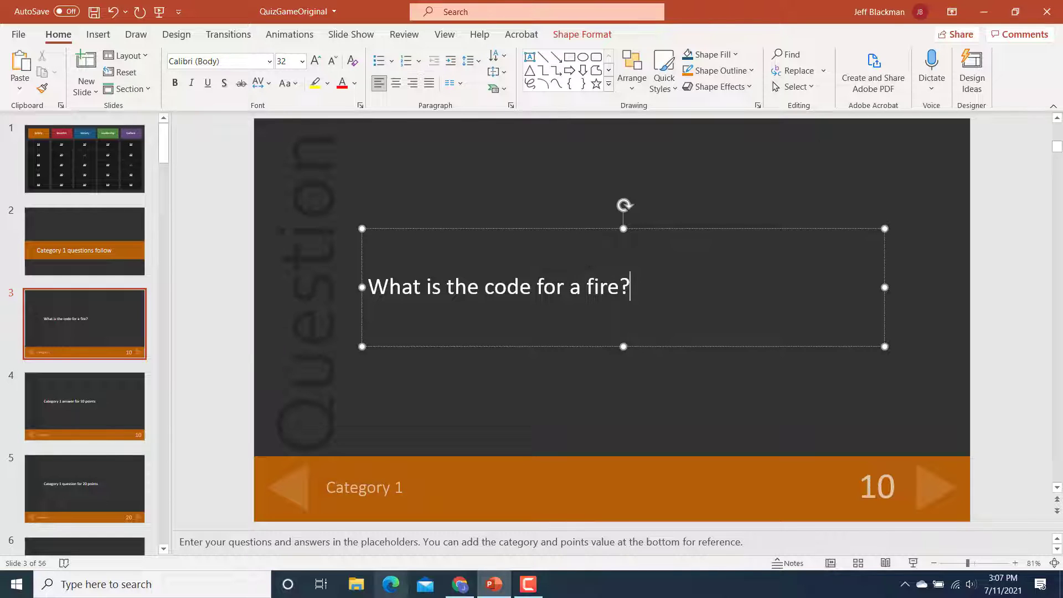
- Change slide 3's footer category label from Category 1 to Safety
click(405, 484)
triple_click(406, 484)
text(Safety)
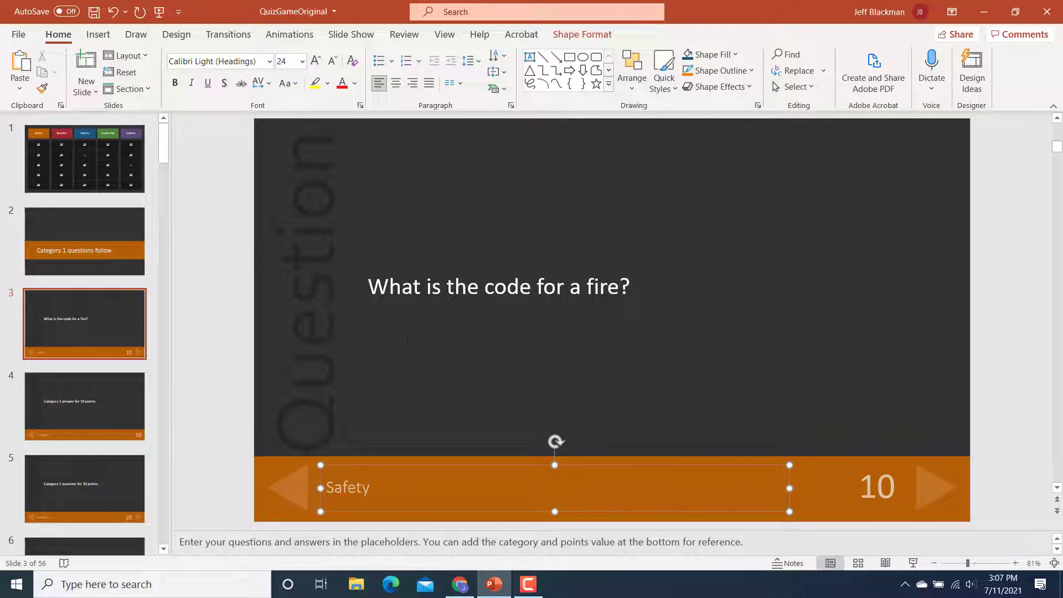
- On slide 4, replace the placeholder answer text with 'Code Red'
click(74, 403)
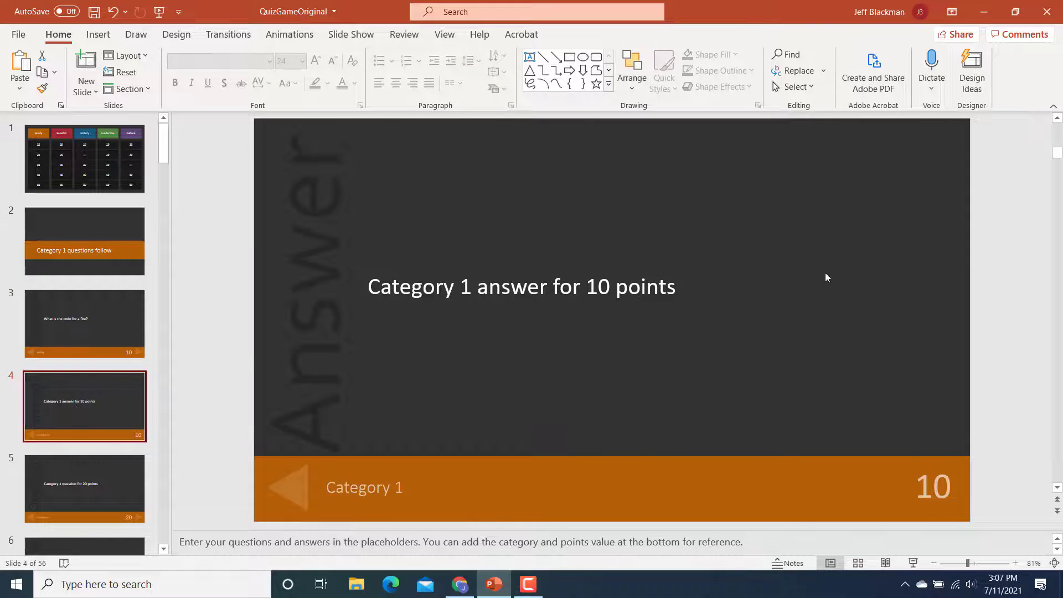
click(681, 291)
drag(676, 287, 366, 287)
text(Code Red)
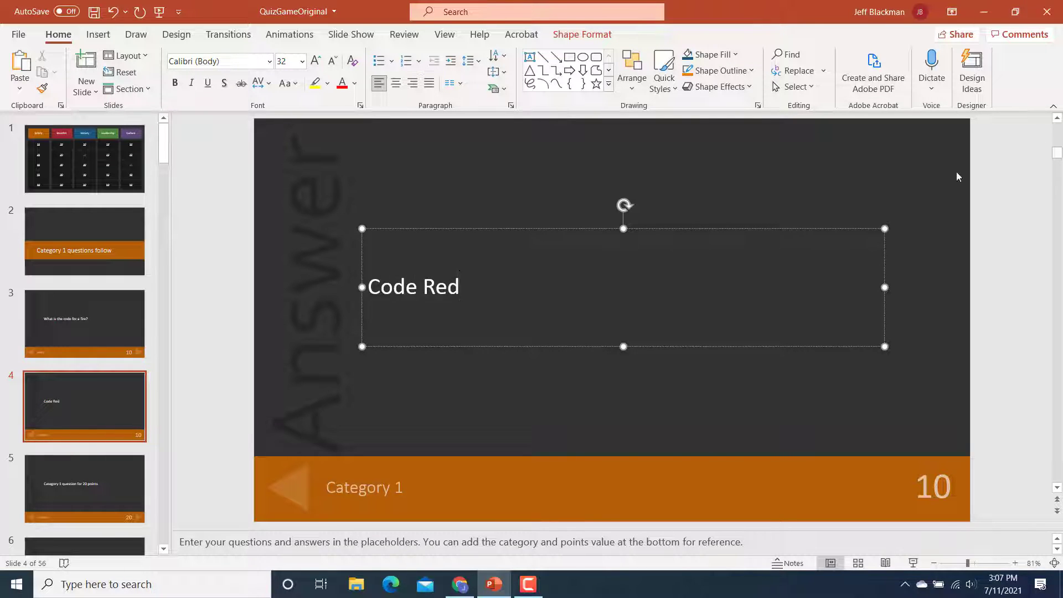
- Change slide 4's footer category label from Category 1 to Safety
click(398, 479)
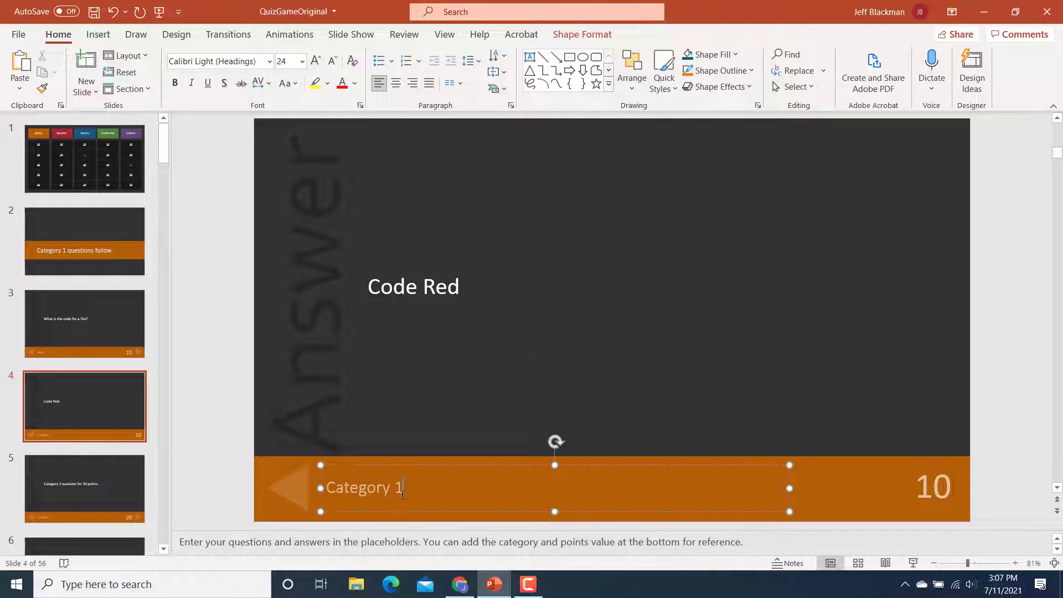
triple_click(401, 491)
text(Sa)
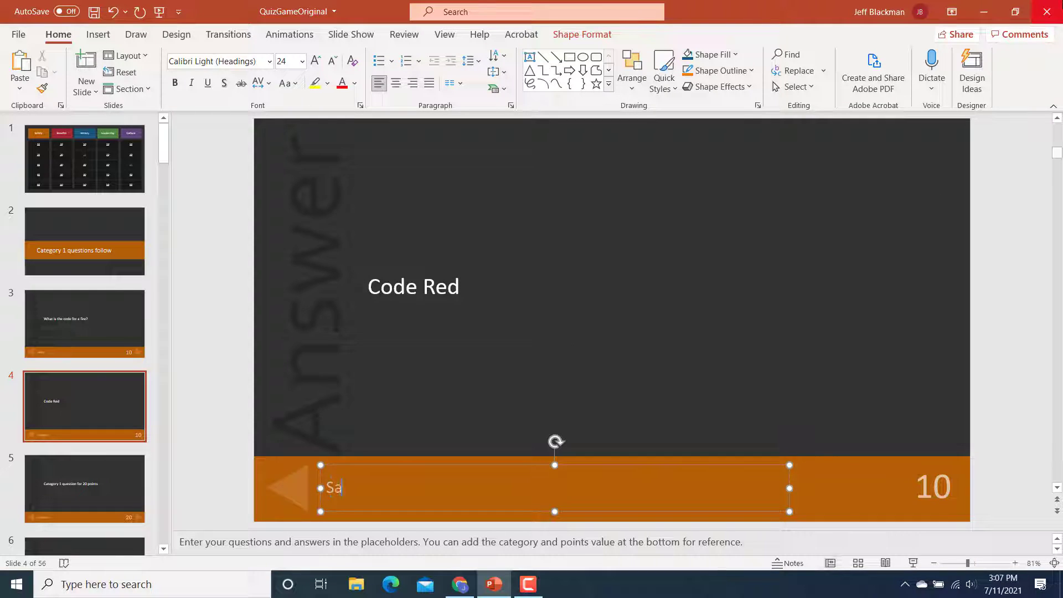
text(fety)
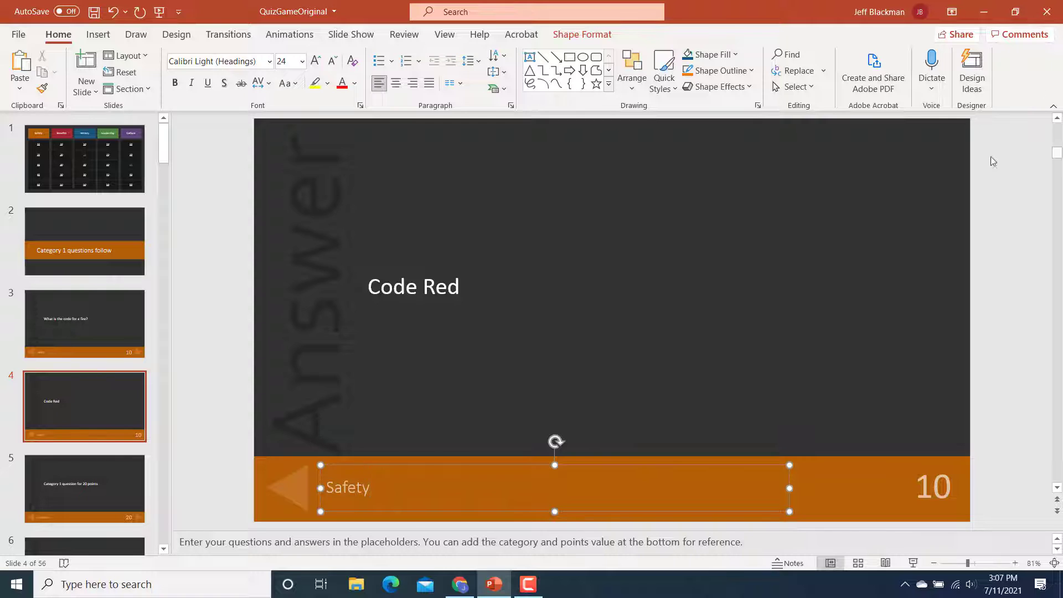
click(985, 219)
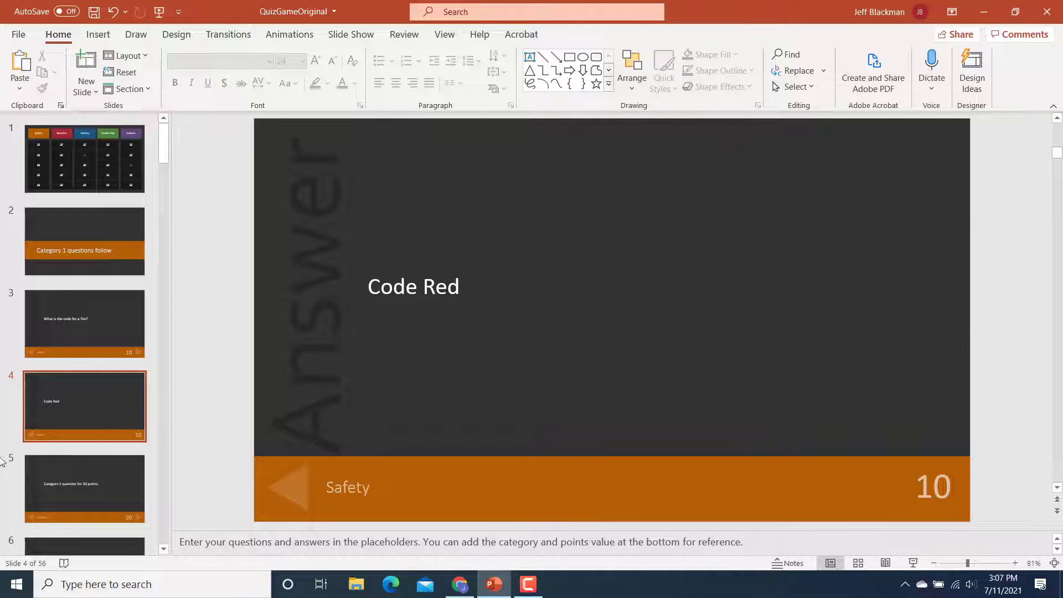
- Run the show from slide 1, open Safety 10, view the Code Red answer, and return to editing
click(84, 159)
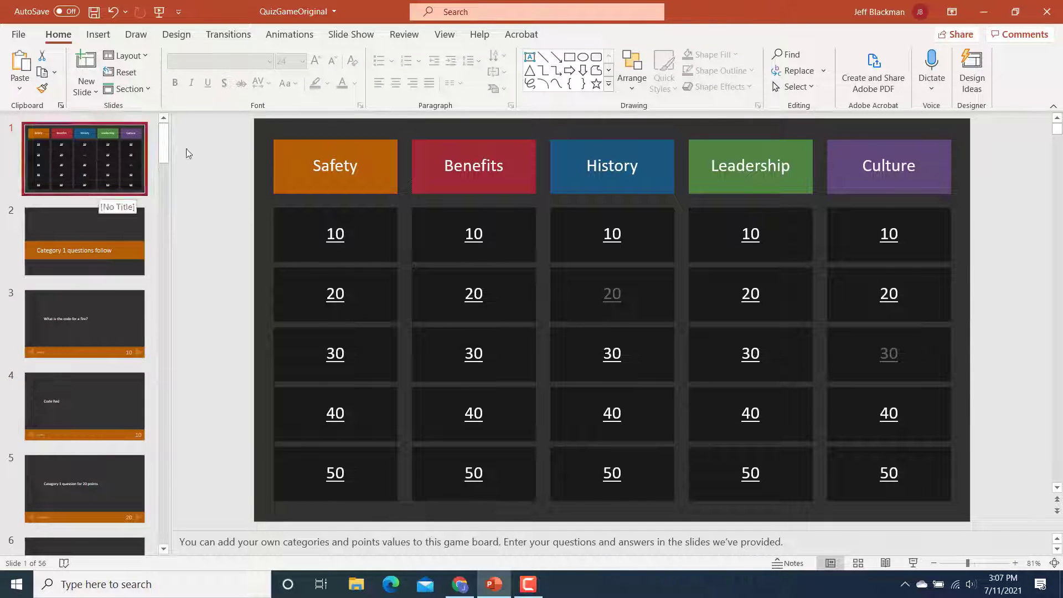
click(352, 39)
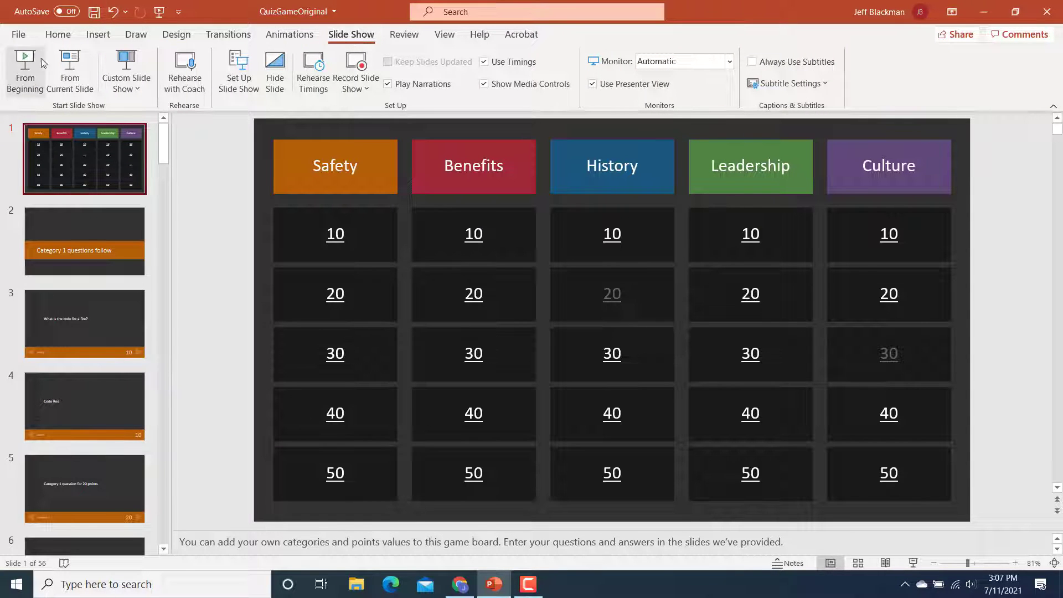
click(17, 56)
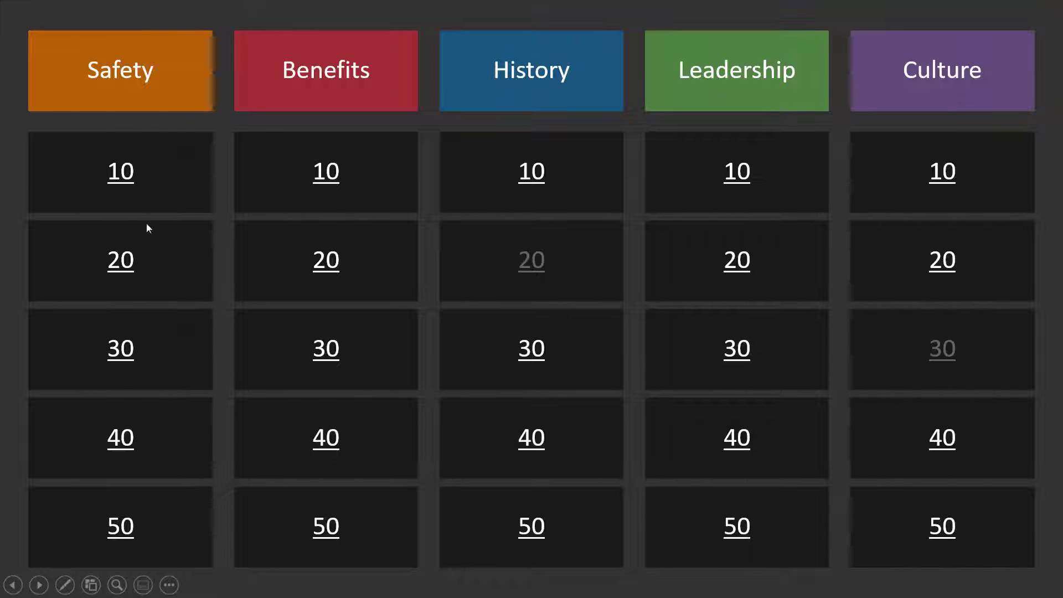
click(118, 175)
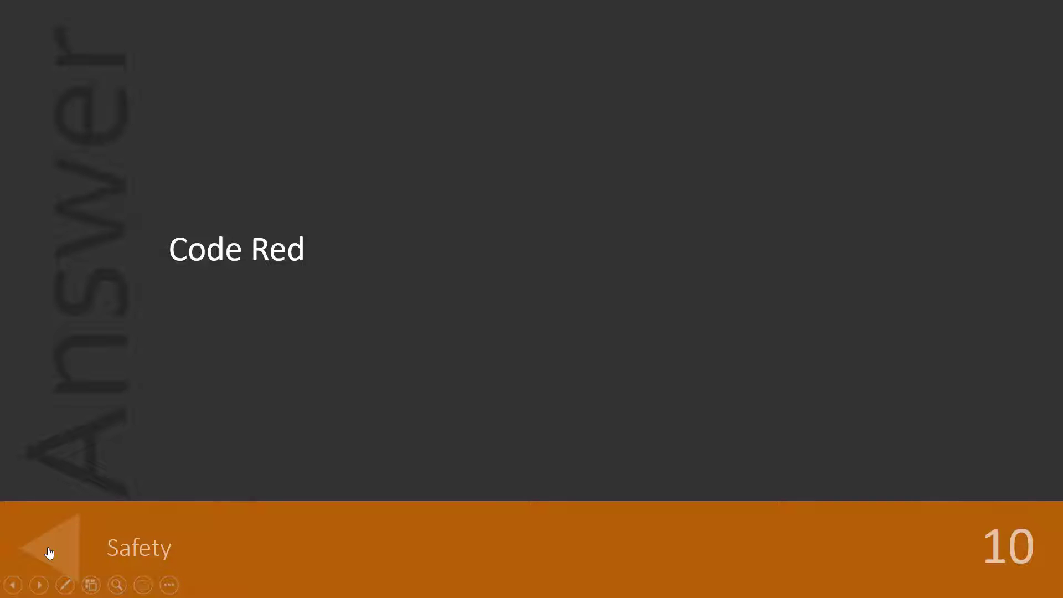
click(49, 553)
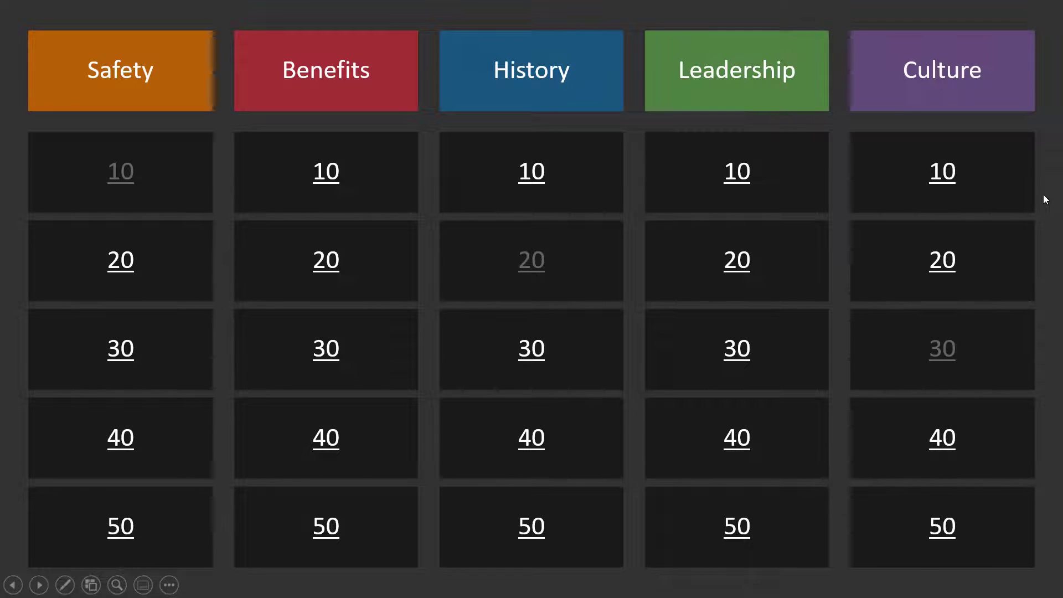
key(Escape)
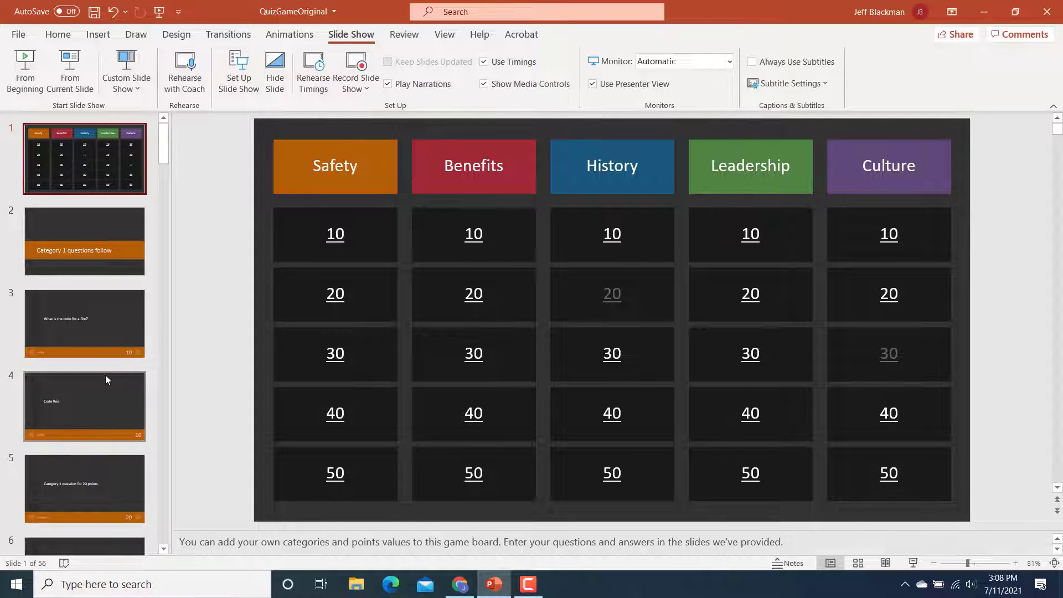
- Change the Safety 10 tile's hyperlink display text to 100
scroll(106, 379, down, 1)
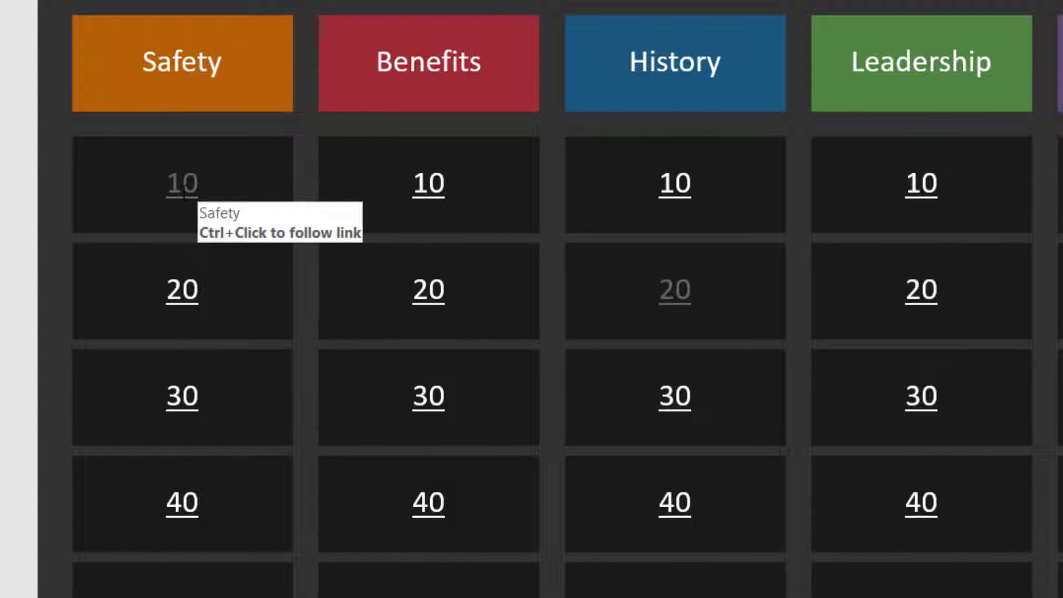
click(184, 188)
right_click(185, 190)
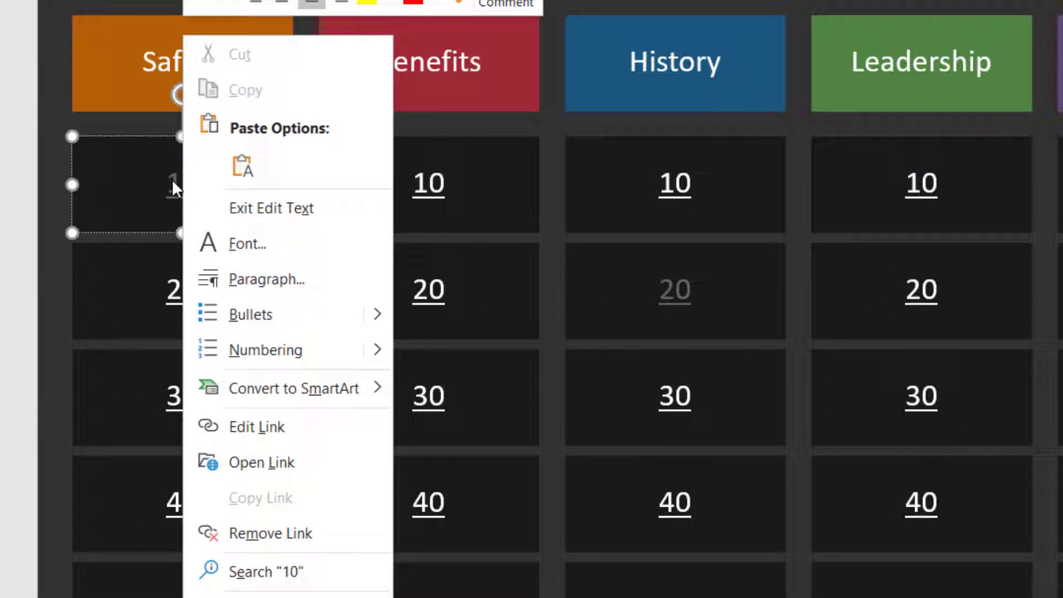
click(264, 426)
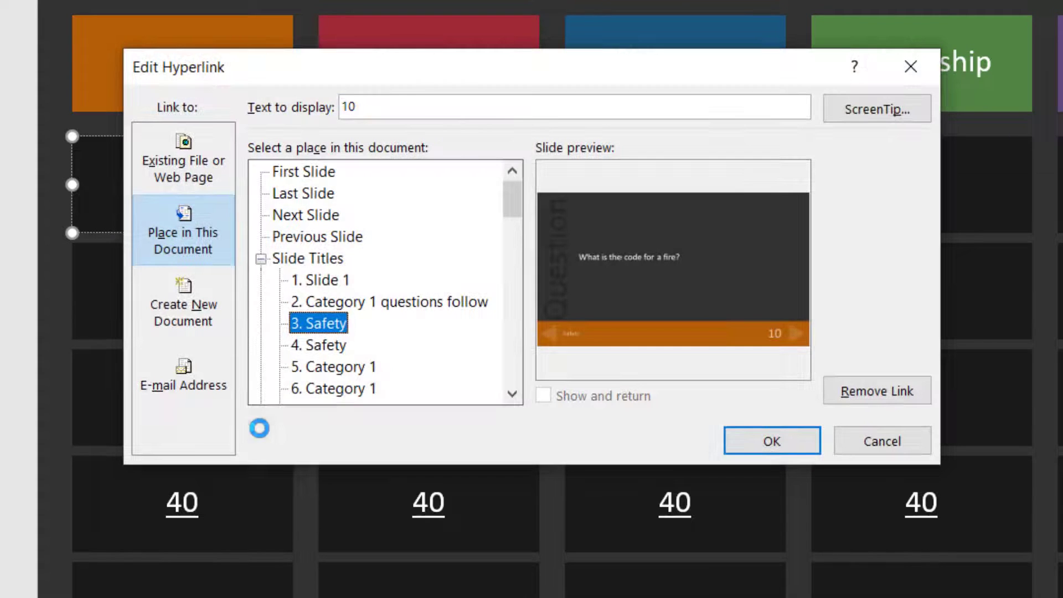
click(366, 107)
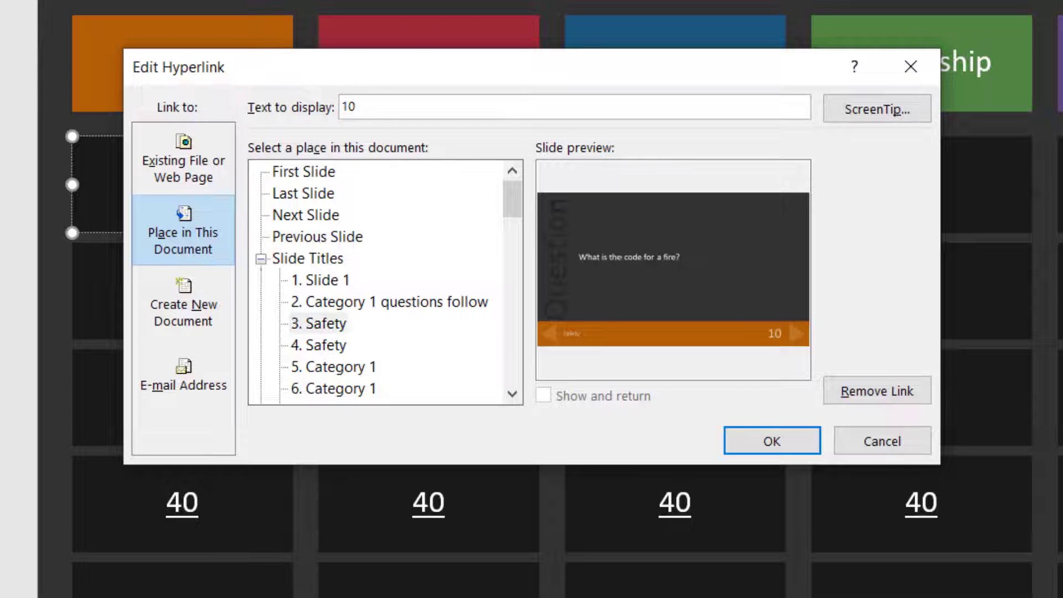
text(0)
click(782, 446)
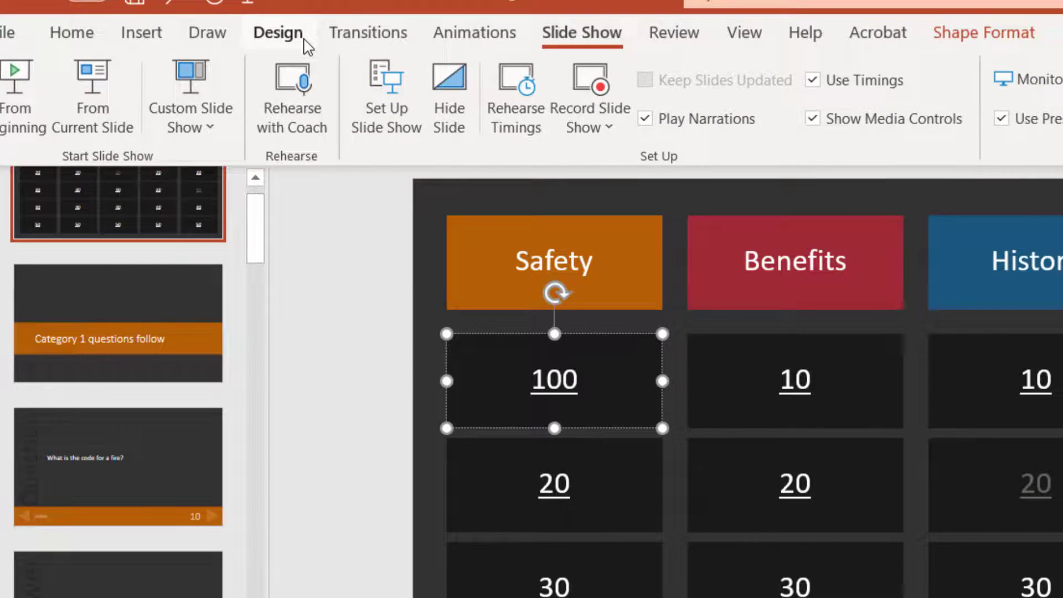
click(234, 40)
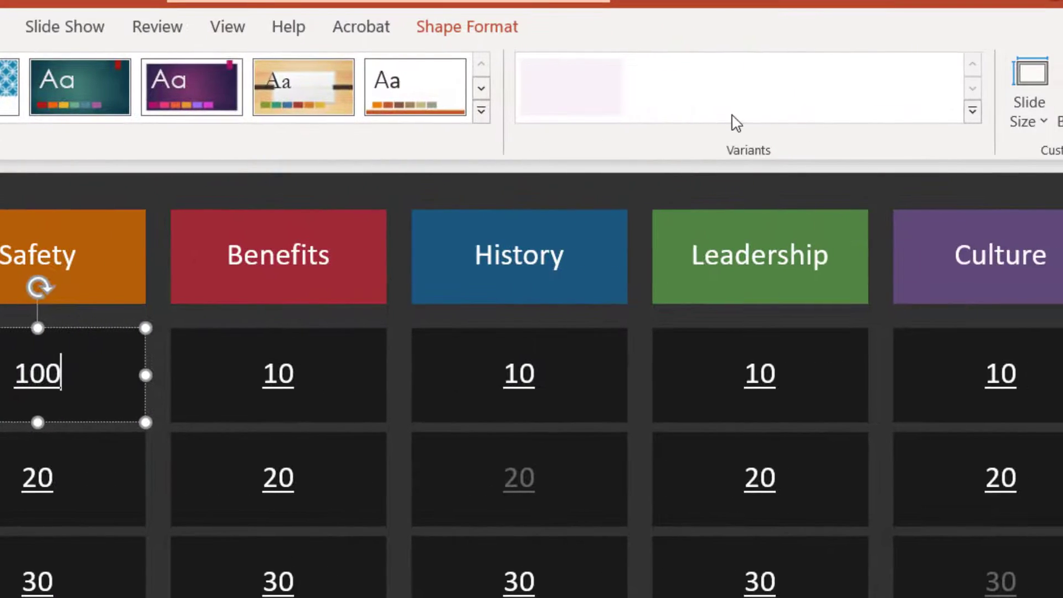
click(973, 116)
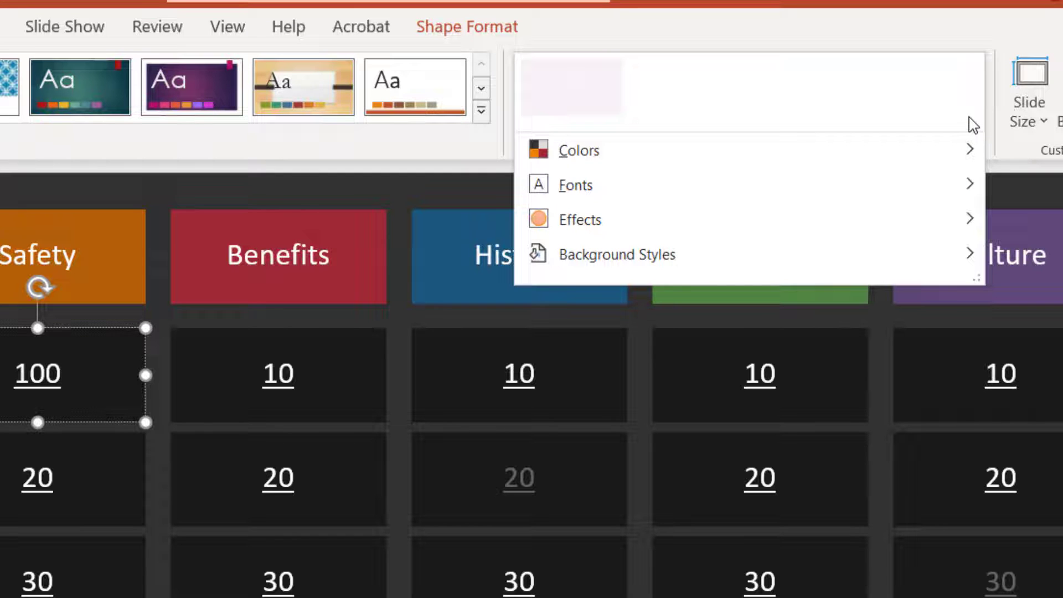
mouse_move(565, 156)
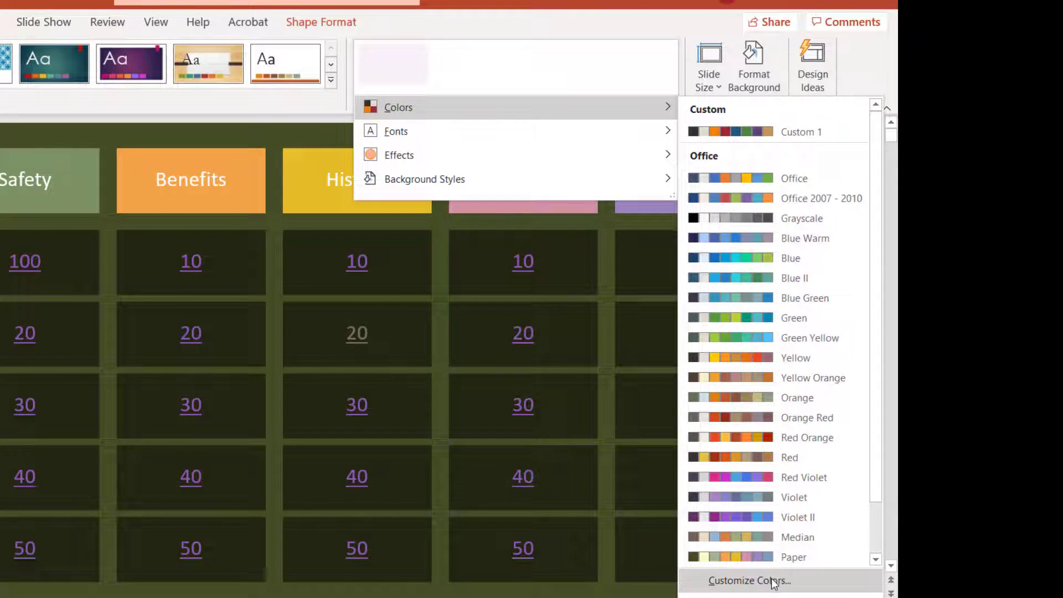
click(774, 581)
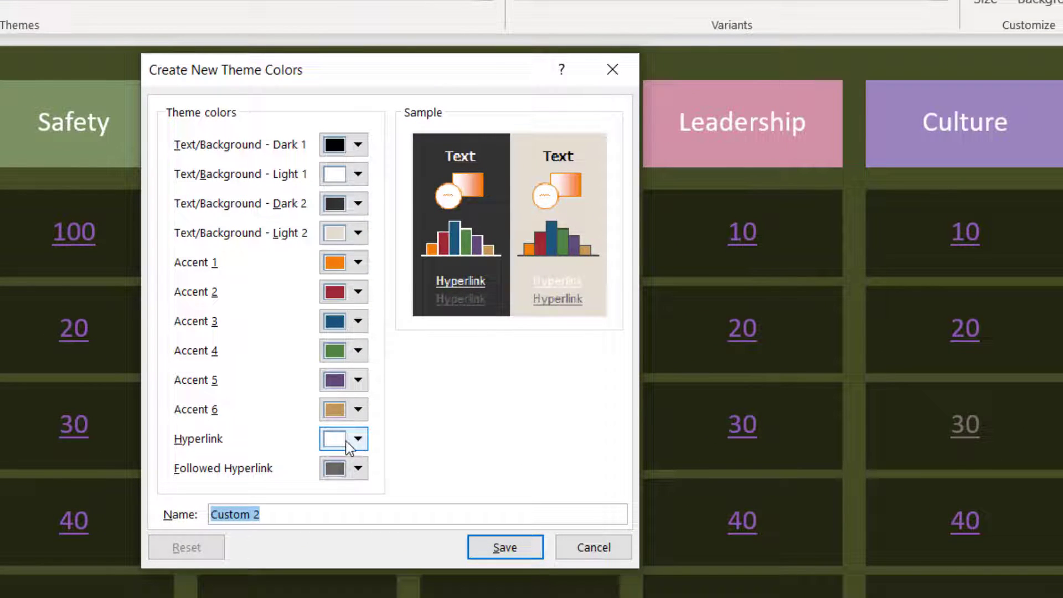
click(359, 443)
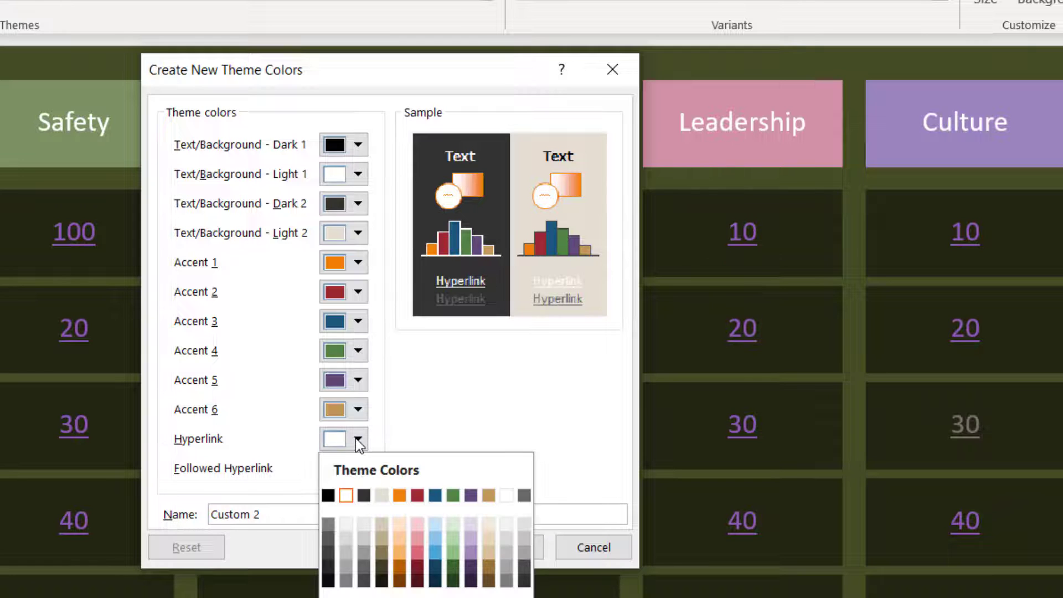
click(358, 443)
click(360, 470)
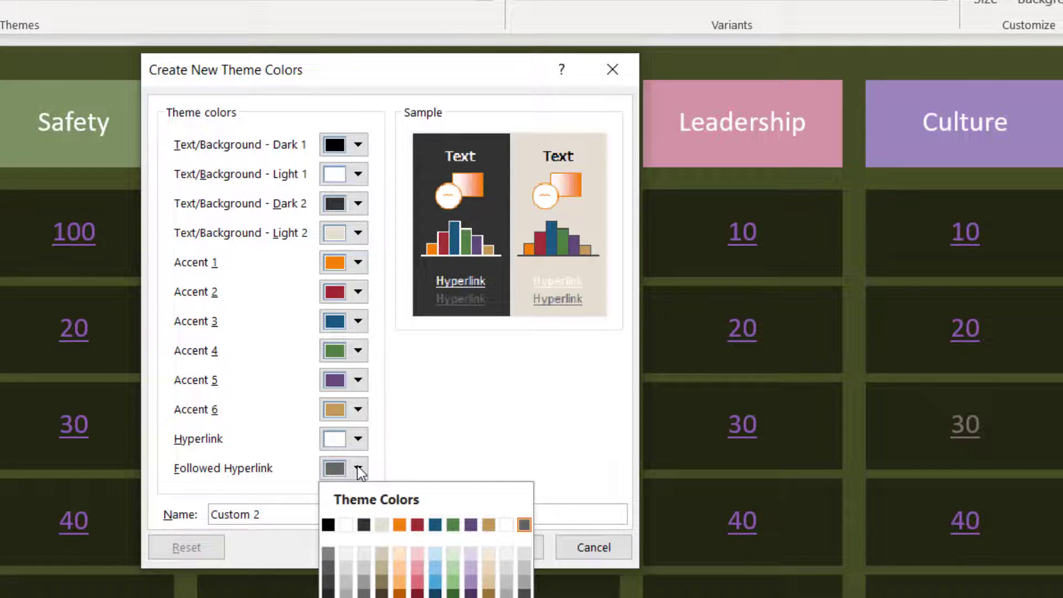
click(359, 470)
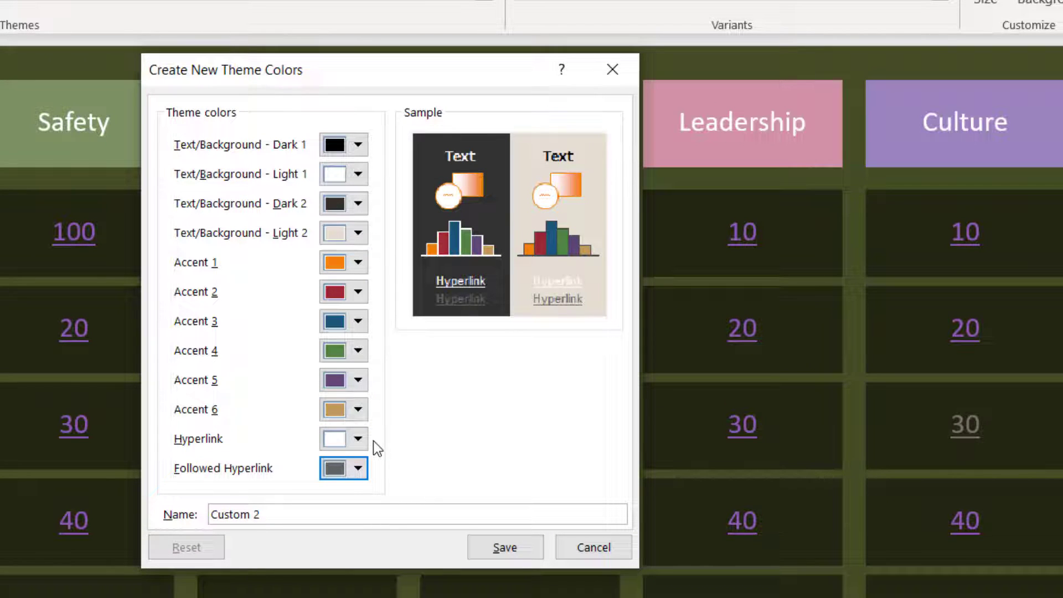
click(596, 546)
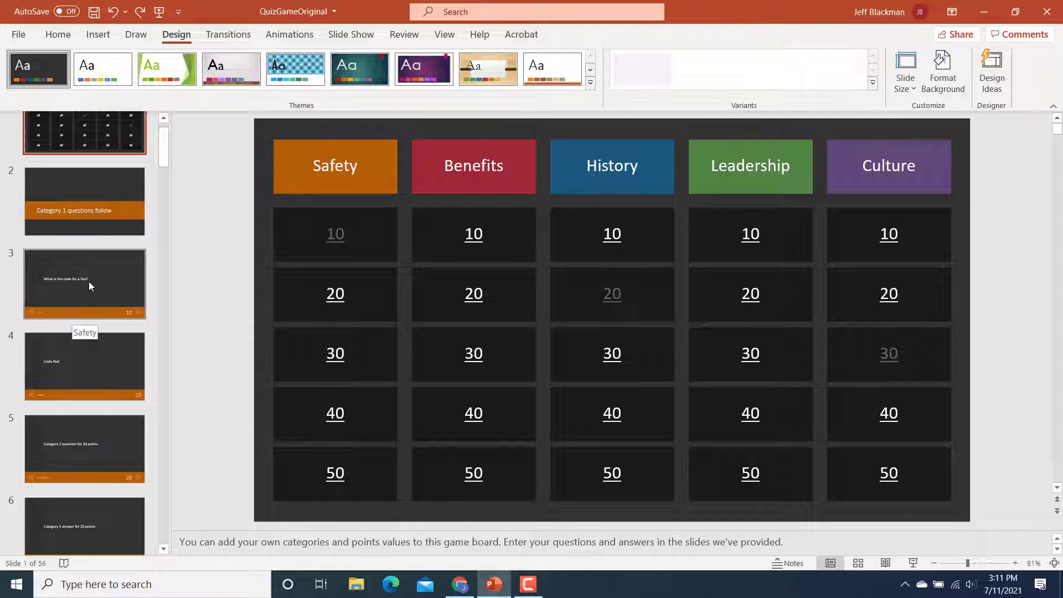
- Select slide 3, the 'What is the code for a fire?' question
click(53, 275)
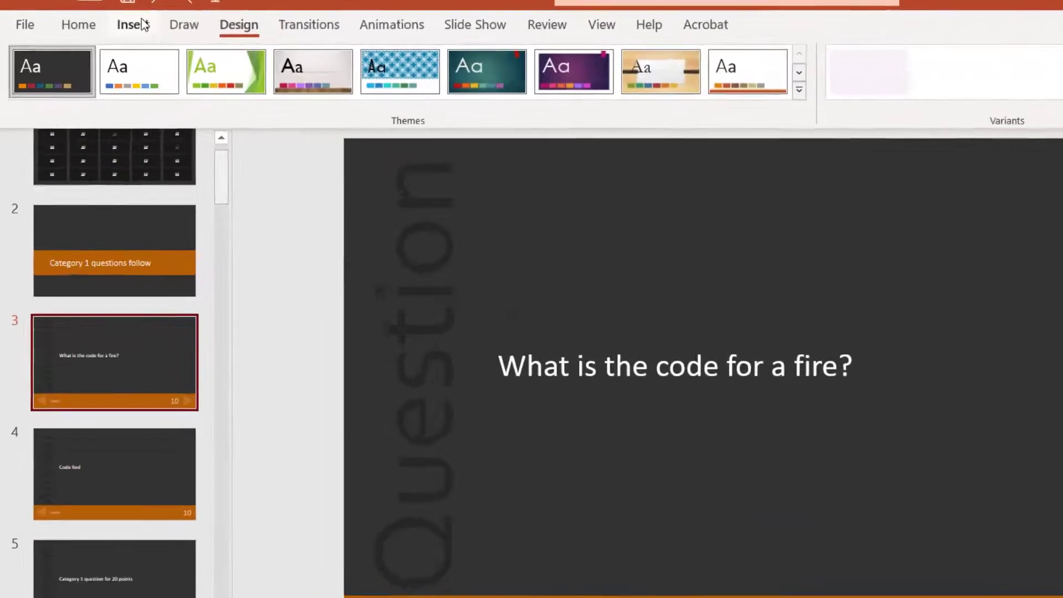
- Insert the bright flame photo from an Online Pictures search for 'fire' onto slide 3
click(133, 25)
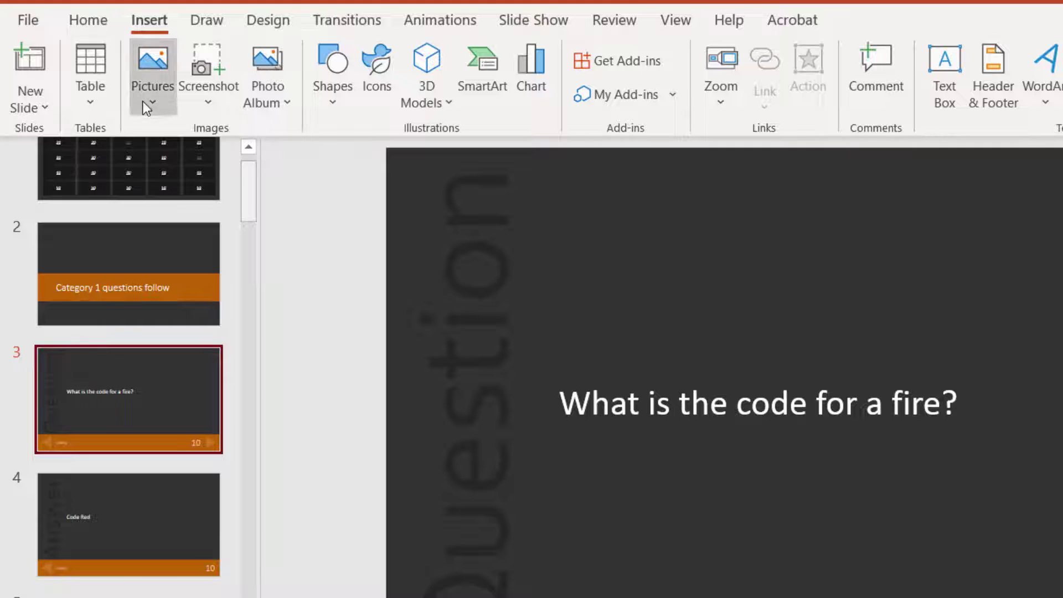
click(149, 105)
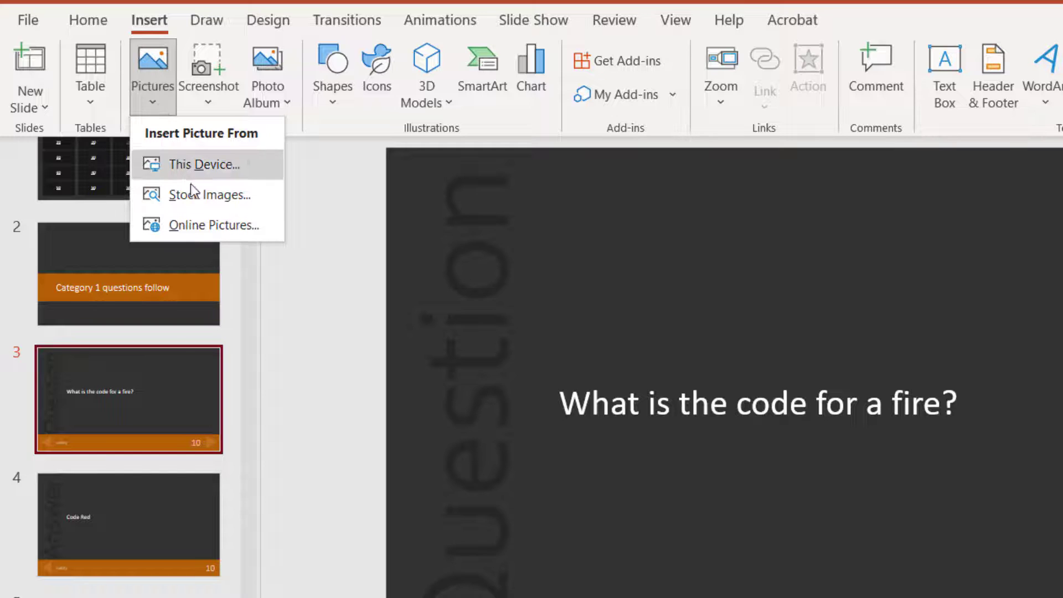
click(188, 224)
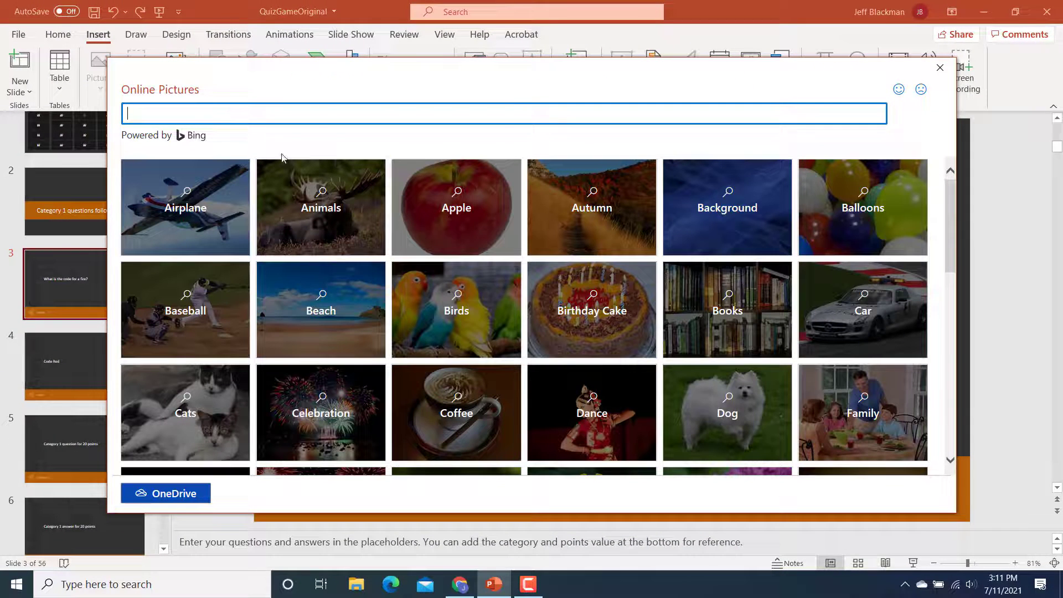
text(fire)
key(Return)
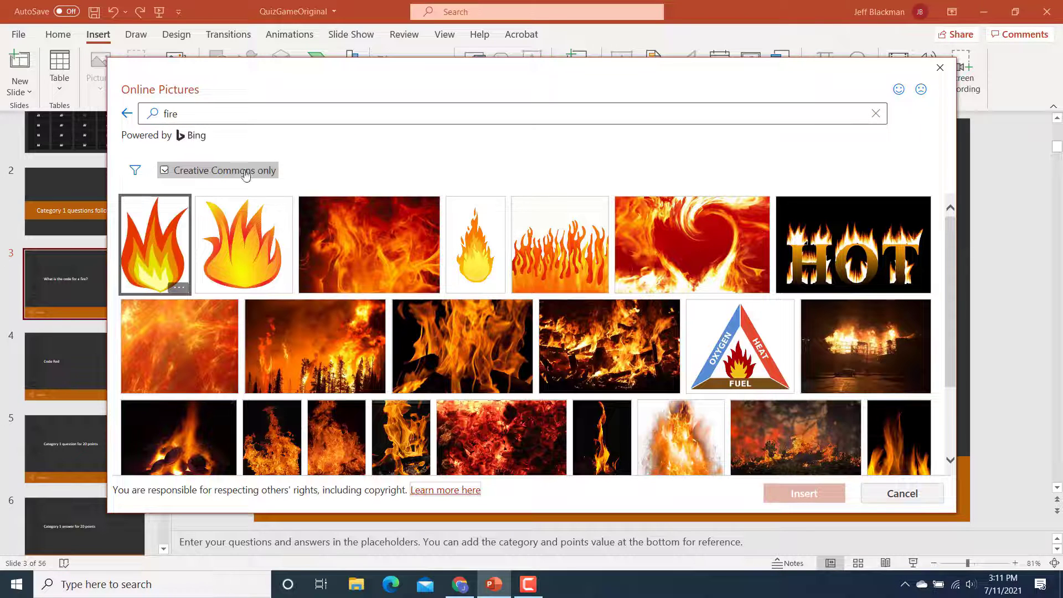
scroll(828, 310, down, 1)
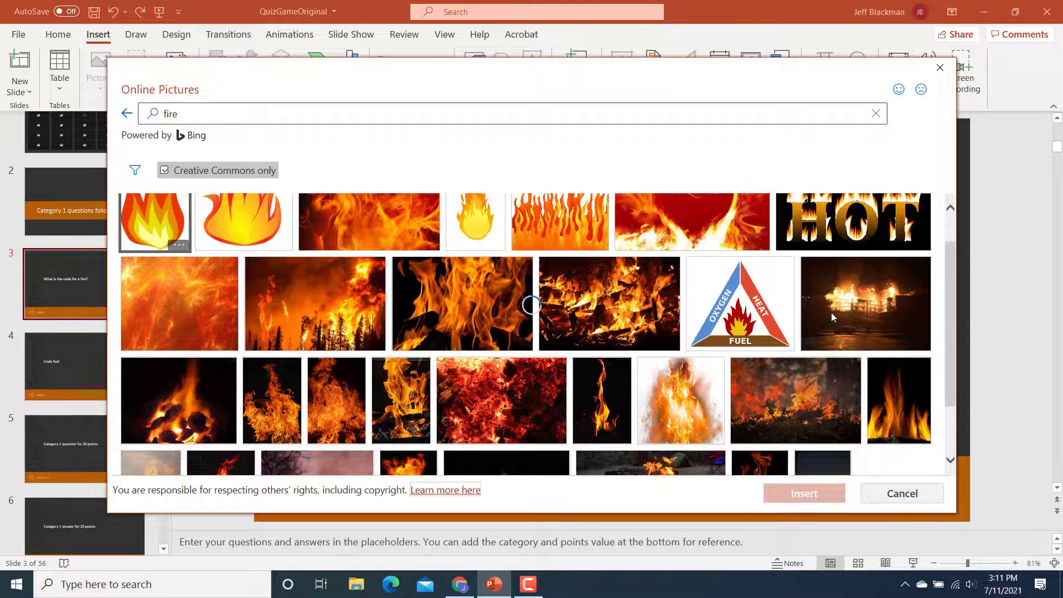
scroll(831, 316, down, 2)
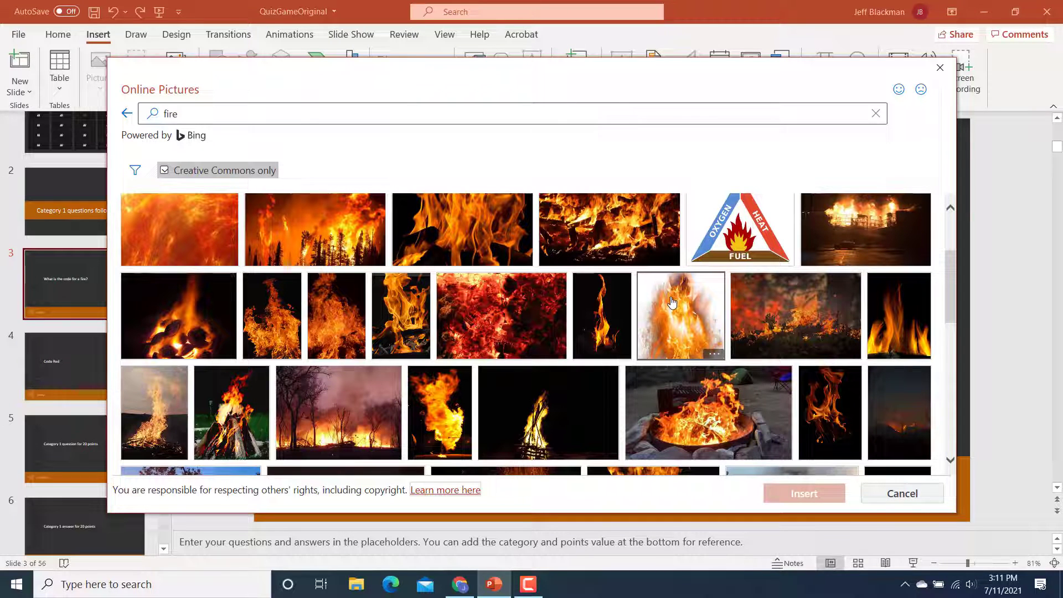
click(677, 311)
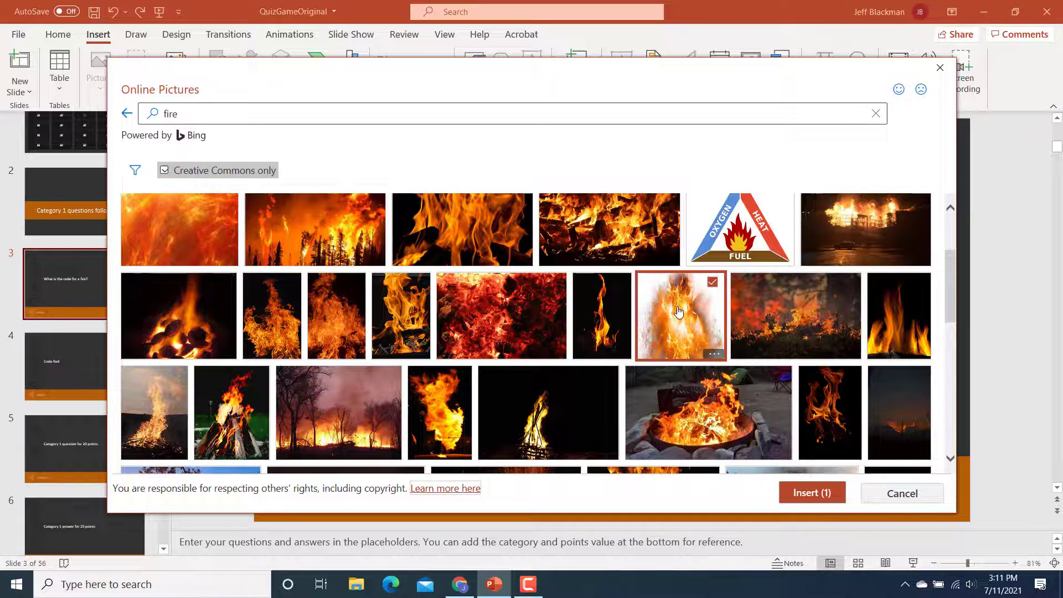
click(812, 492)
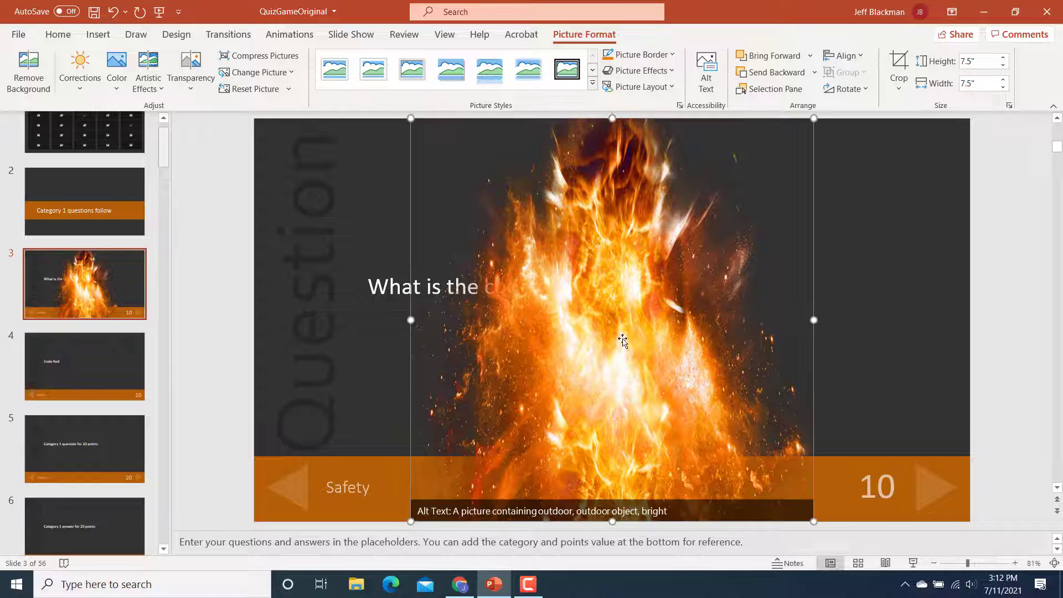
- Resize the fire photo to about 5.5 inches and move it to the slide's right side
drag(408, 116, 519, 227)
drag(681, 357, 835, 281)
click(1027, 228)
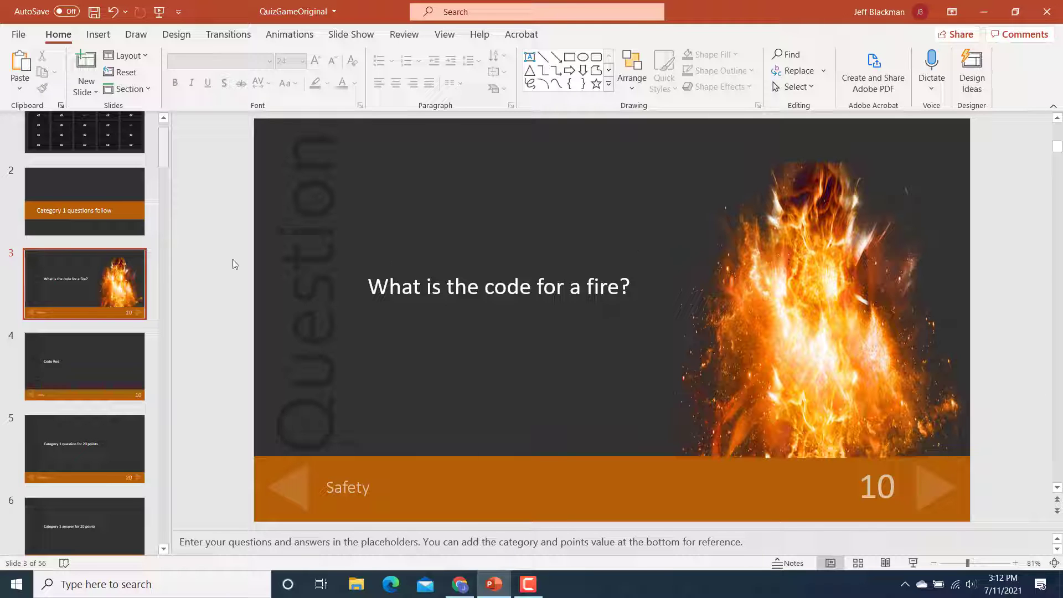
- On slide 4, search Online Pictures for 'code red'
click(86, 360)
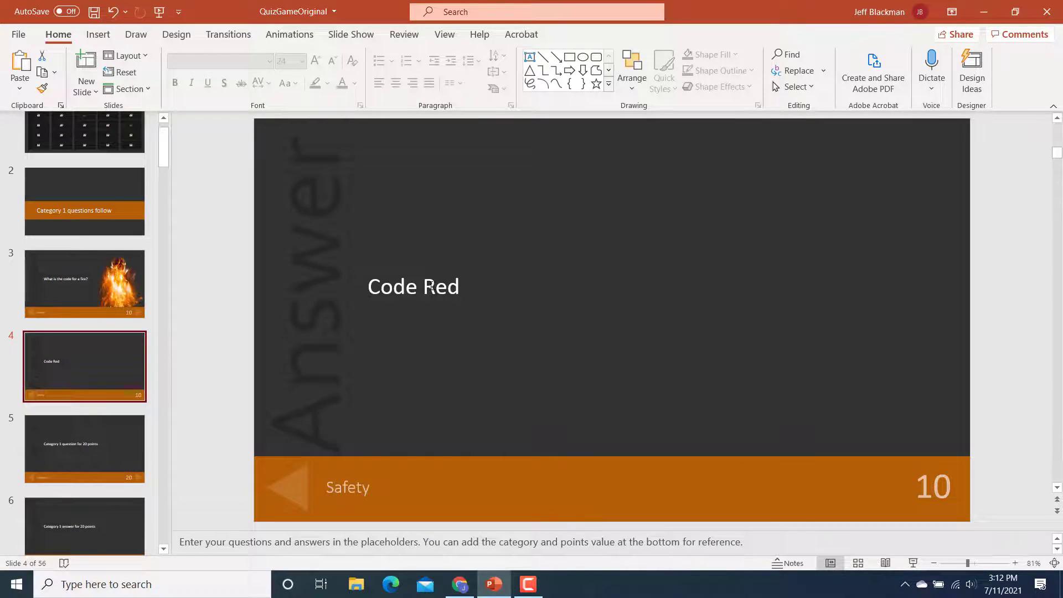
click(103, 38)
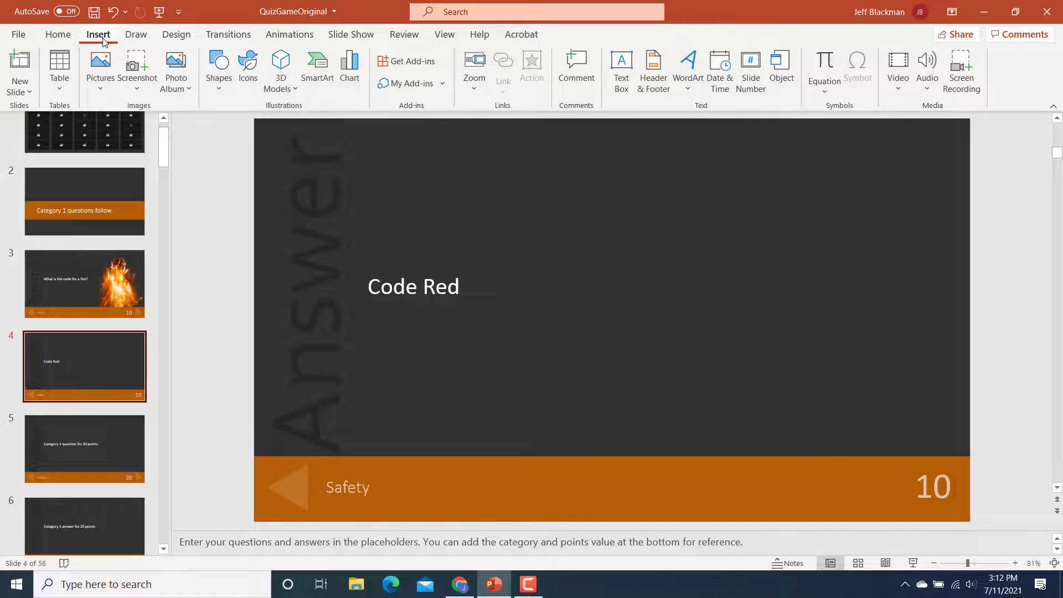
click(102, 76)
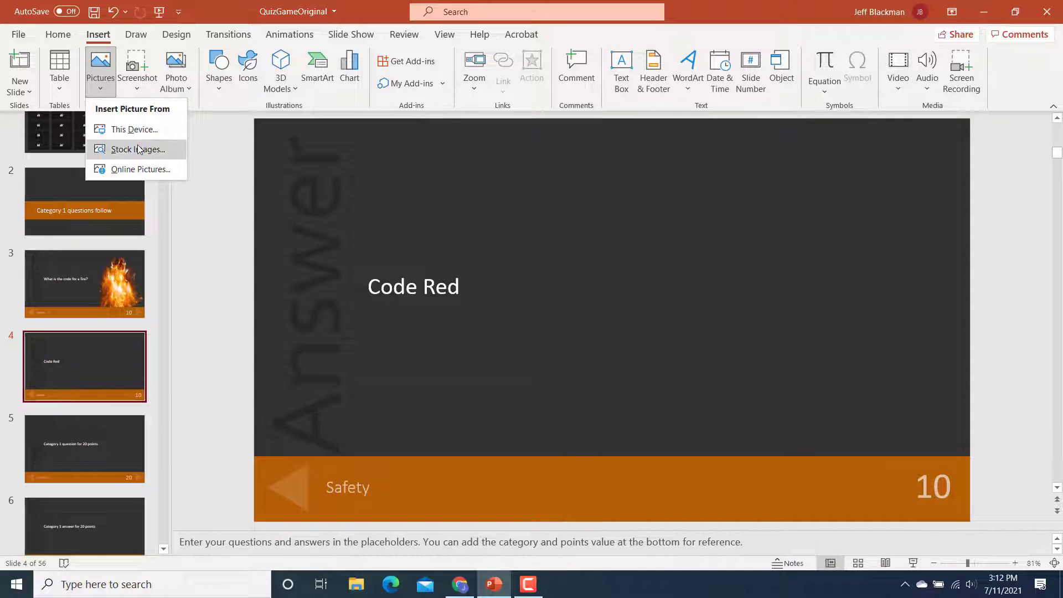
click(141, 169)
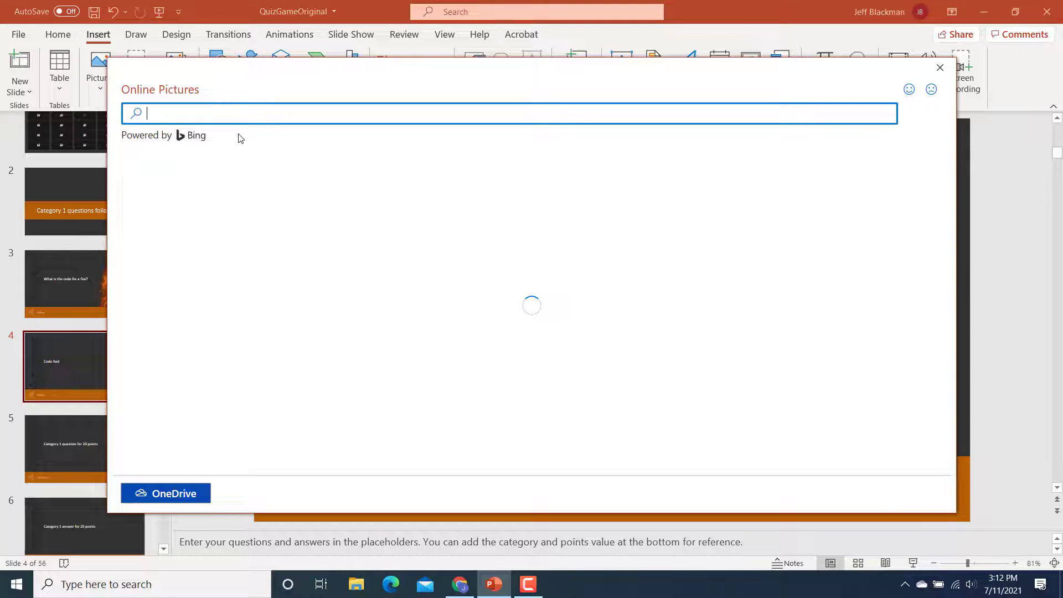
text(code red)
key(Return)
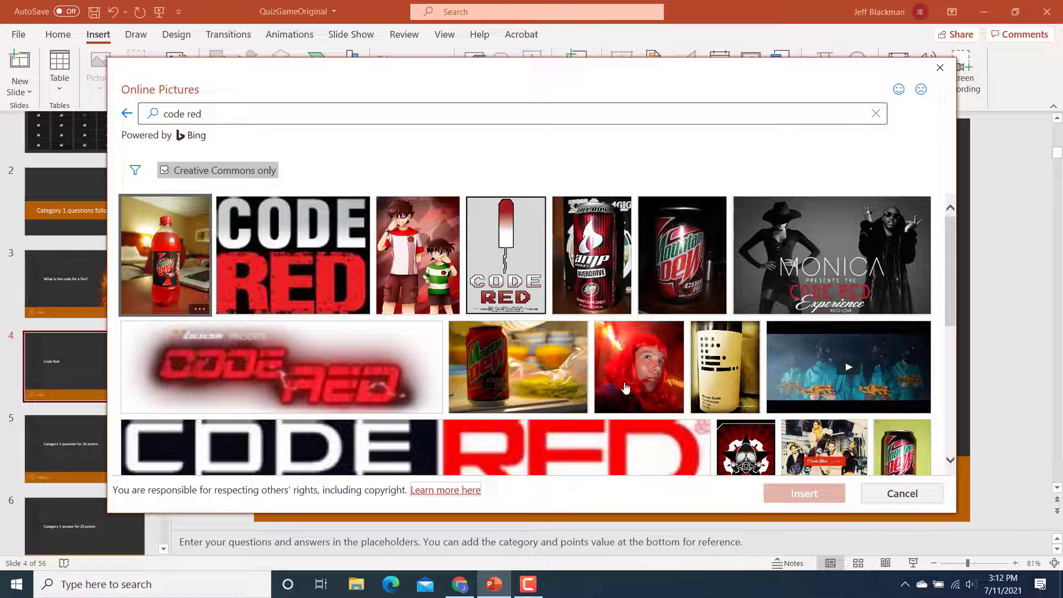
- Browse the results and select the CODE RED banner image
scroll(837, 291, down, 2)
scroll(838, 292, down, 1)
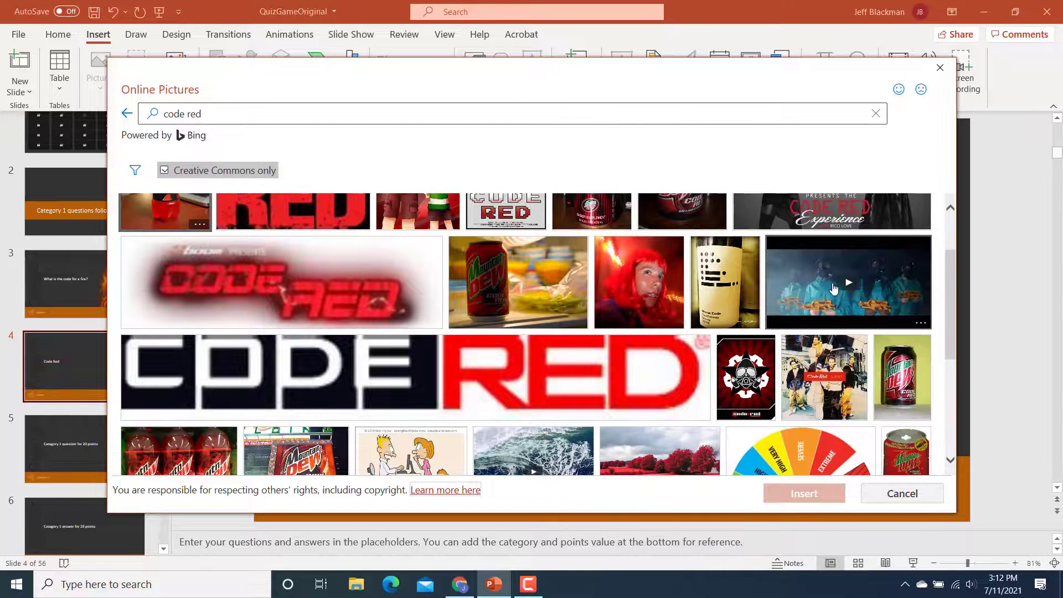
scroll(645, 278, down, 5)
scroll(872, 308, down, 3)
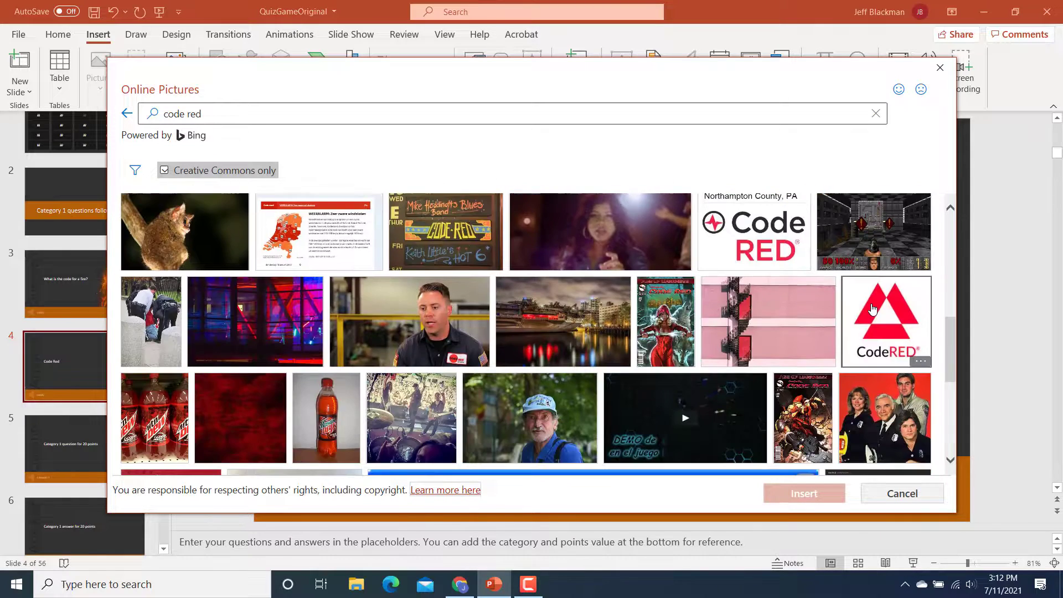
scroll(872, 308, down, 5)
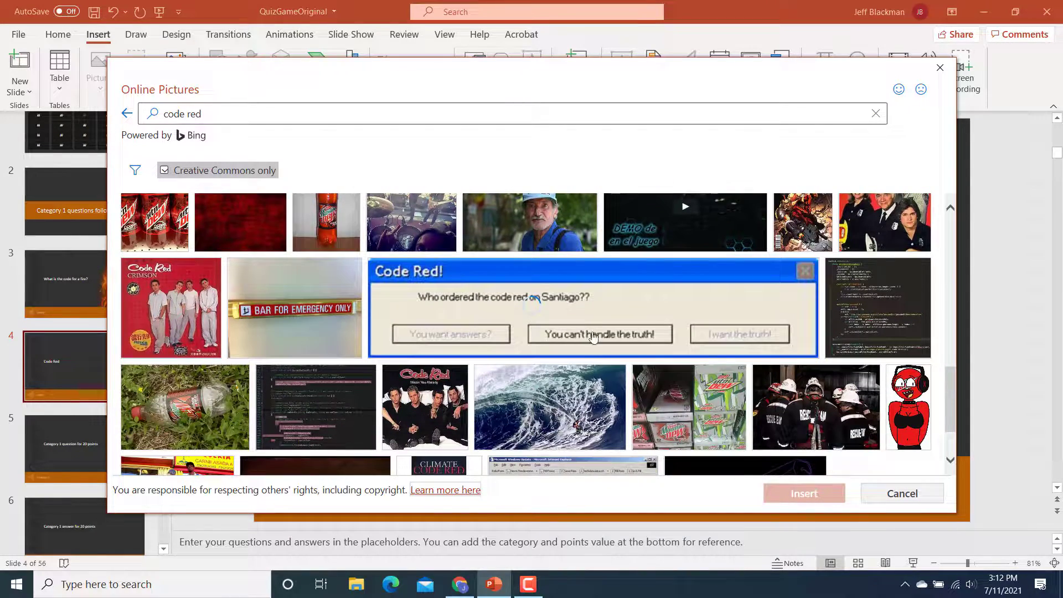
scroll(635, 339, down, 5)
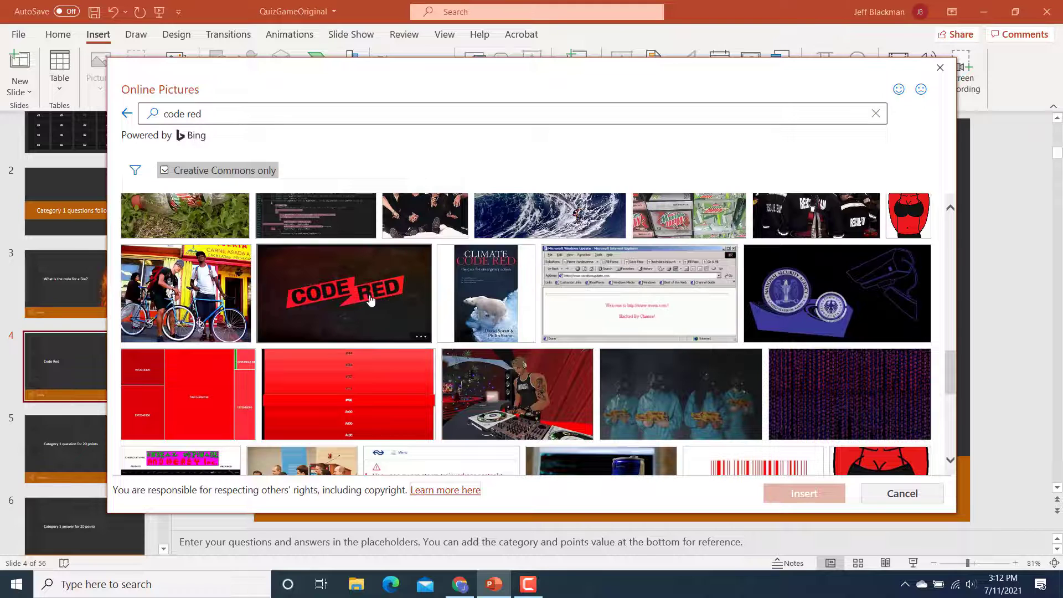
click(352, 298)
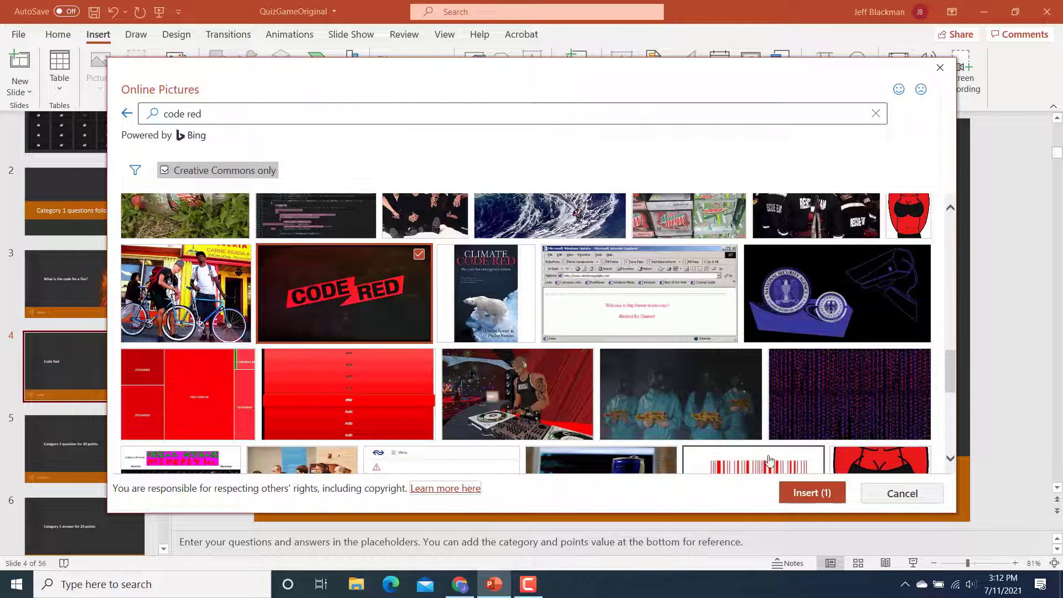
- Insert the CODE RED banner, shrink it, and centre it above the Safety 10 footer
click(809, 494)
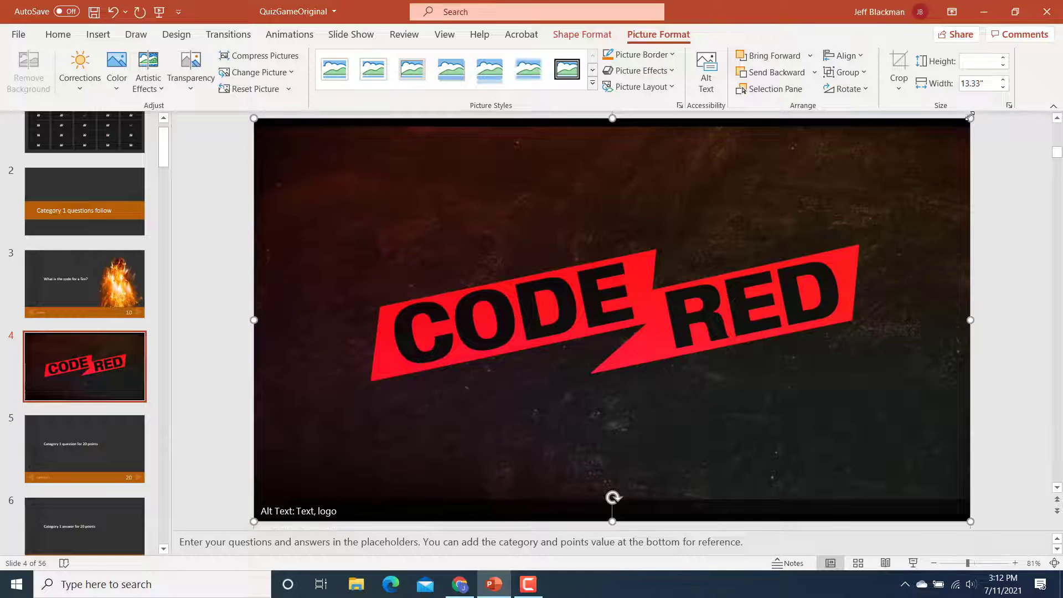
drag(968, 117, 703, 343)
drag(520, 422, 628, 295)
click(830, 396)
key(ctrl+z)
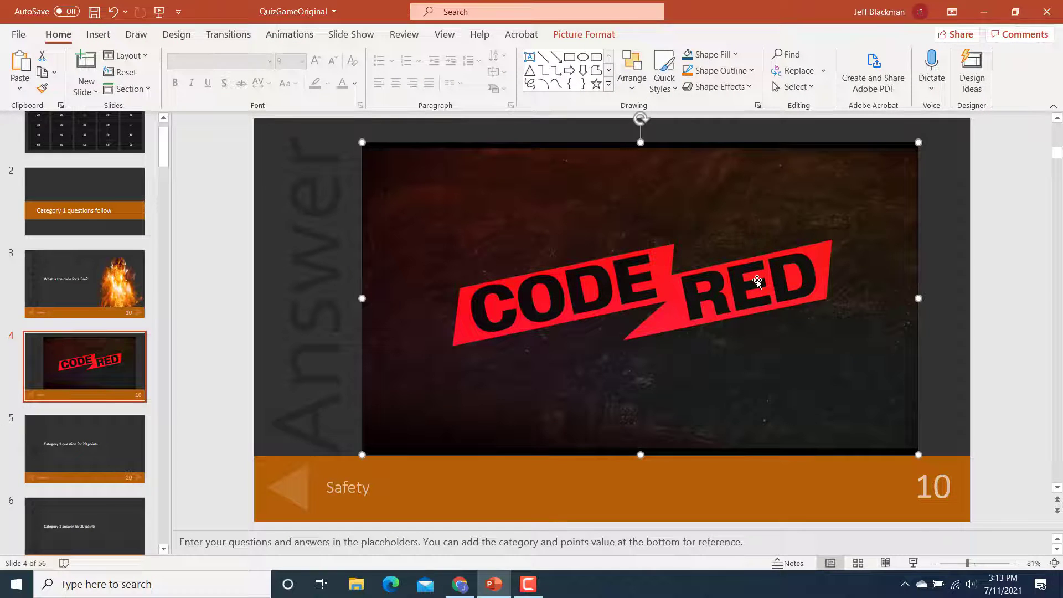
click(1035, 244)
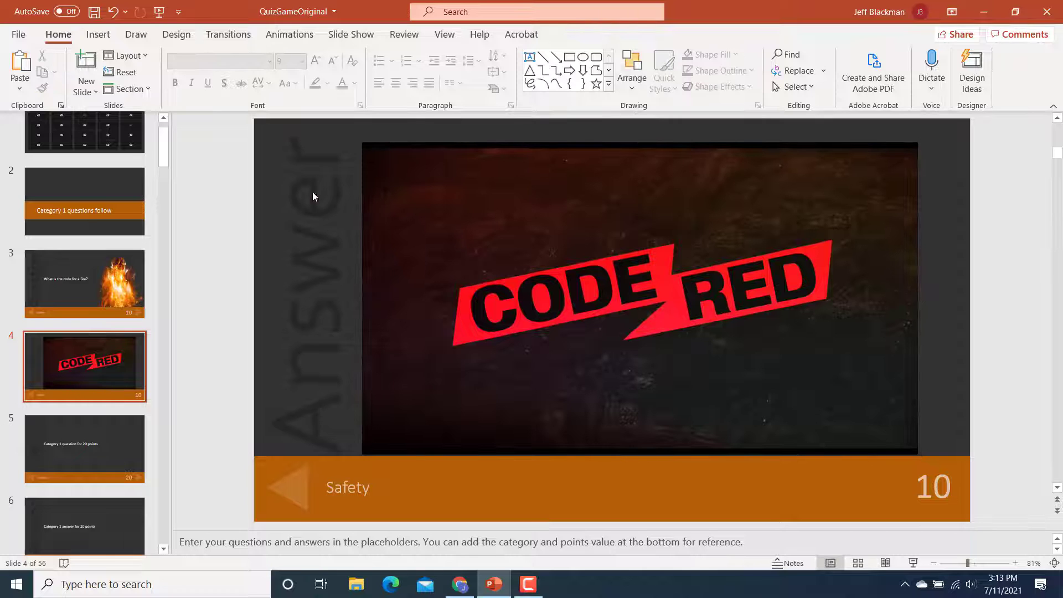
click(350, 35)
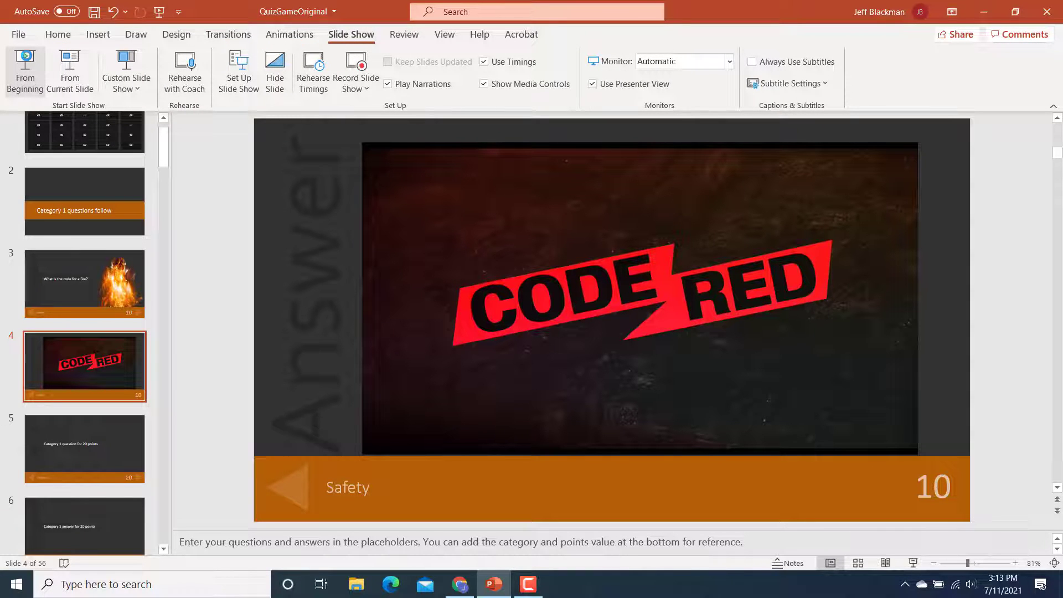
- Start the slide show from the first slide to preview the game board
click(25, 70)
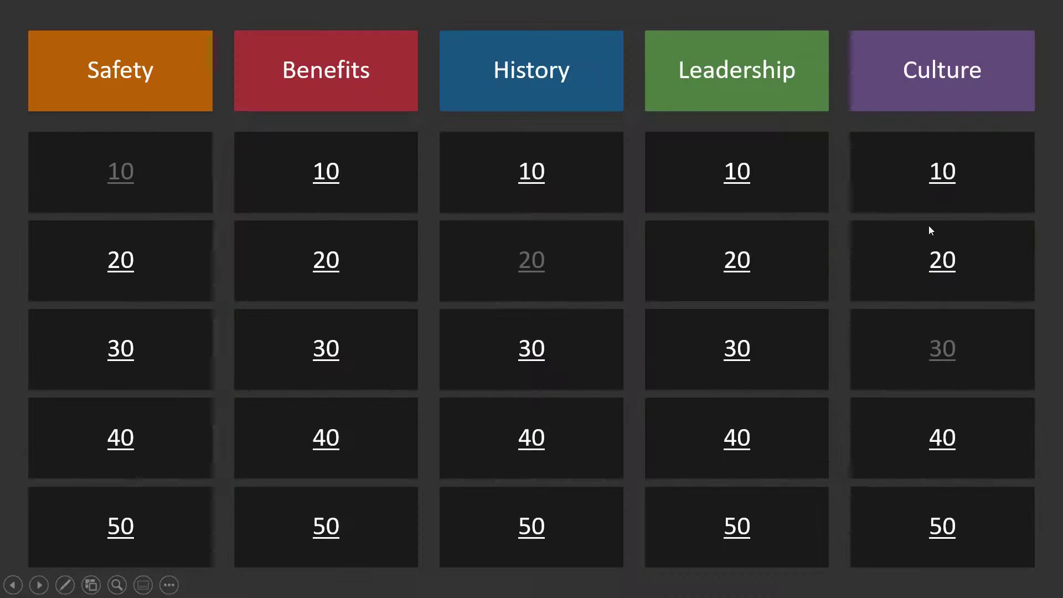
key(Escape)
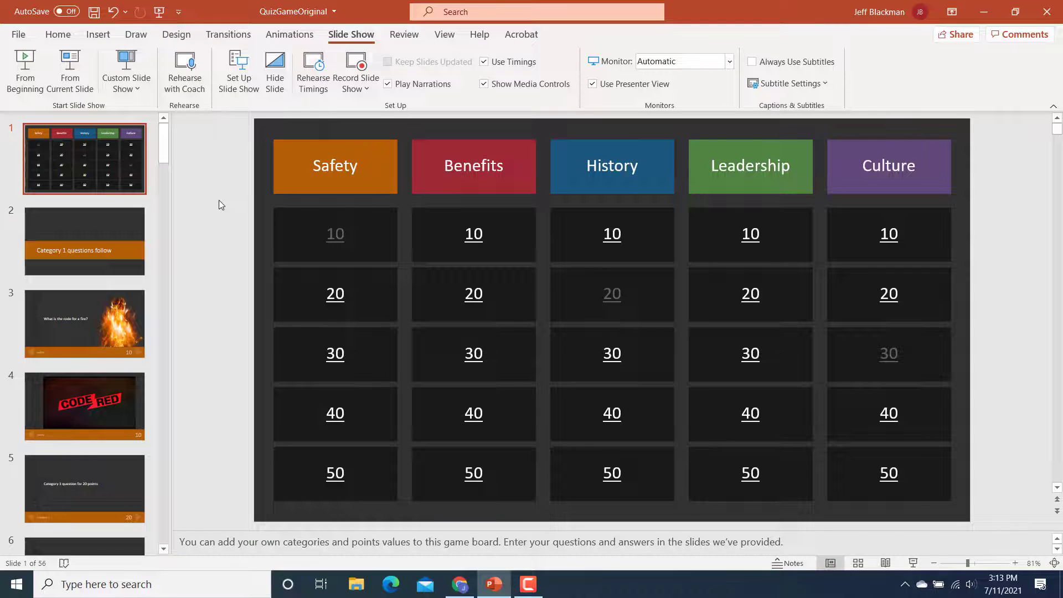